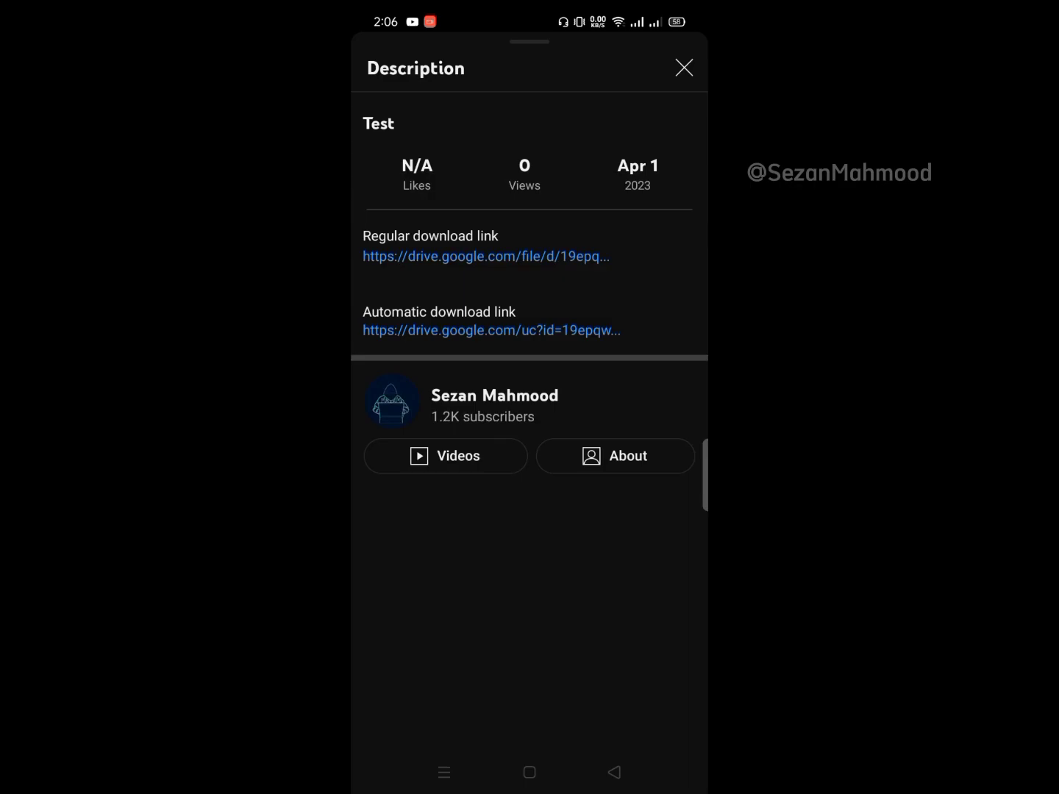
Try the regular Test.zip link, then re-download the zip through the Automatic download link
click(564, 256)
click(586, 331)
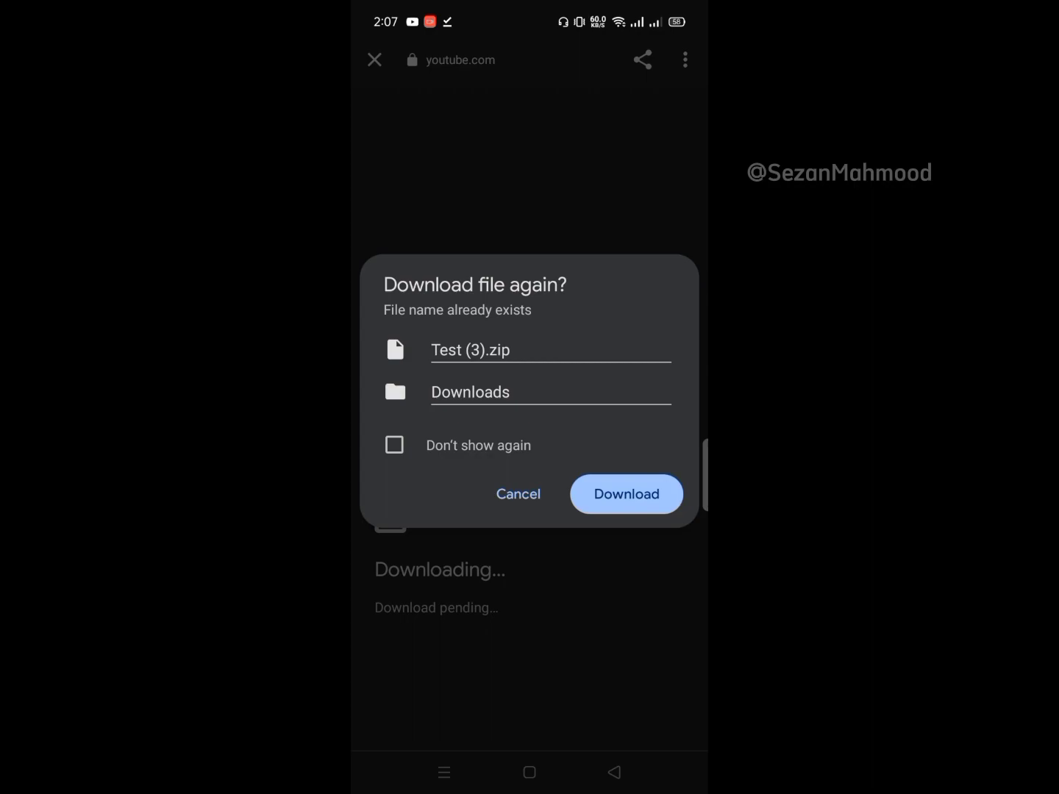
click(626, 494)
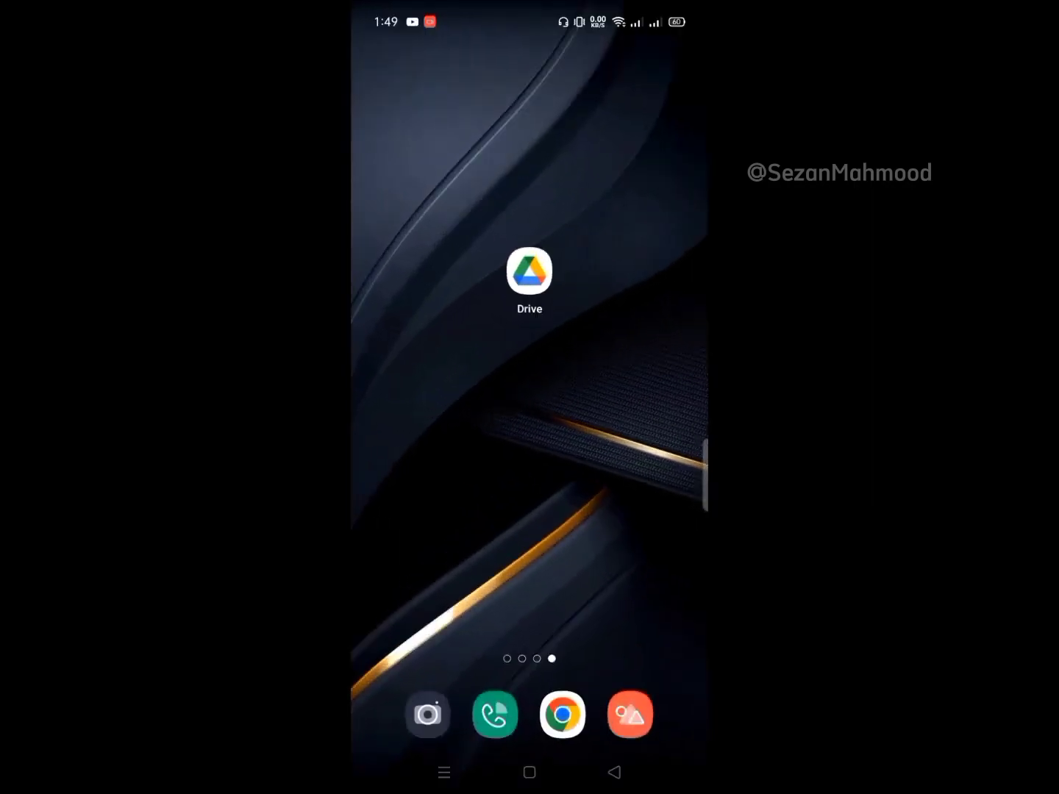
Launch Drive and upload Test.zip from the phone's file picker into My Drive
click(529, 271)
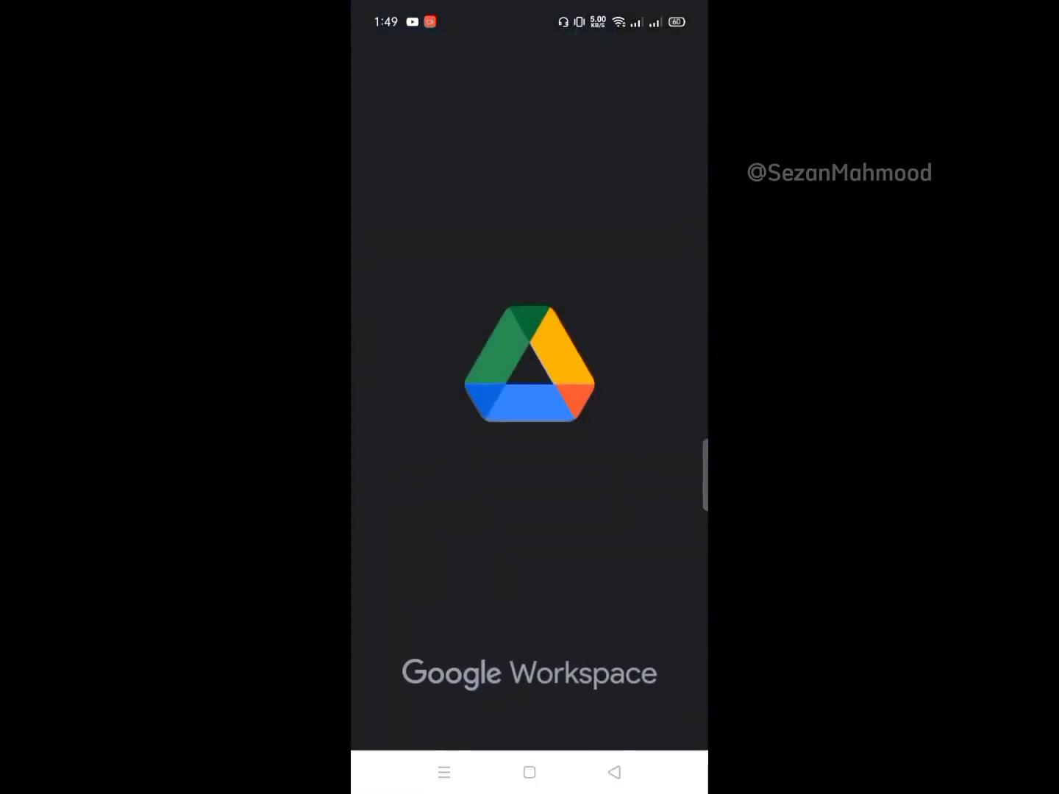
click(664, 620)
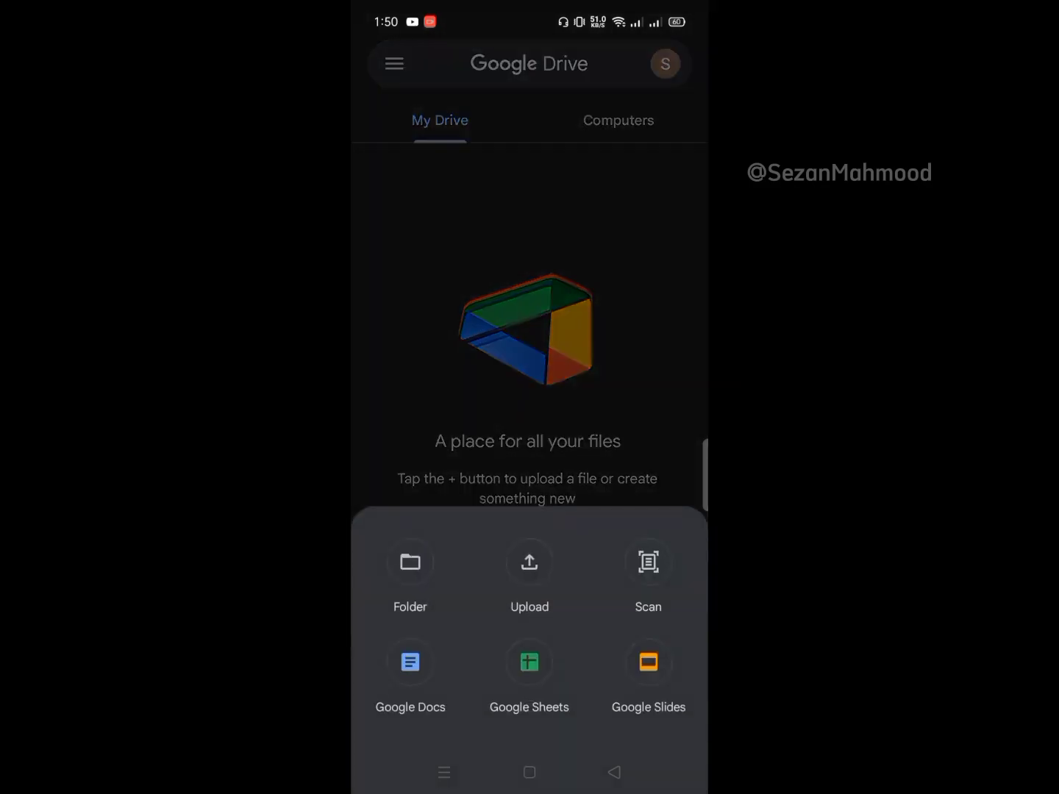
click(547, 579)
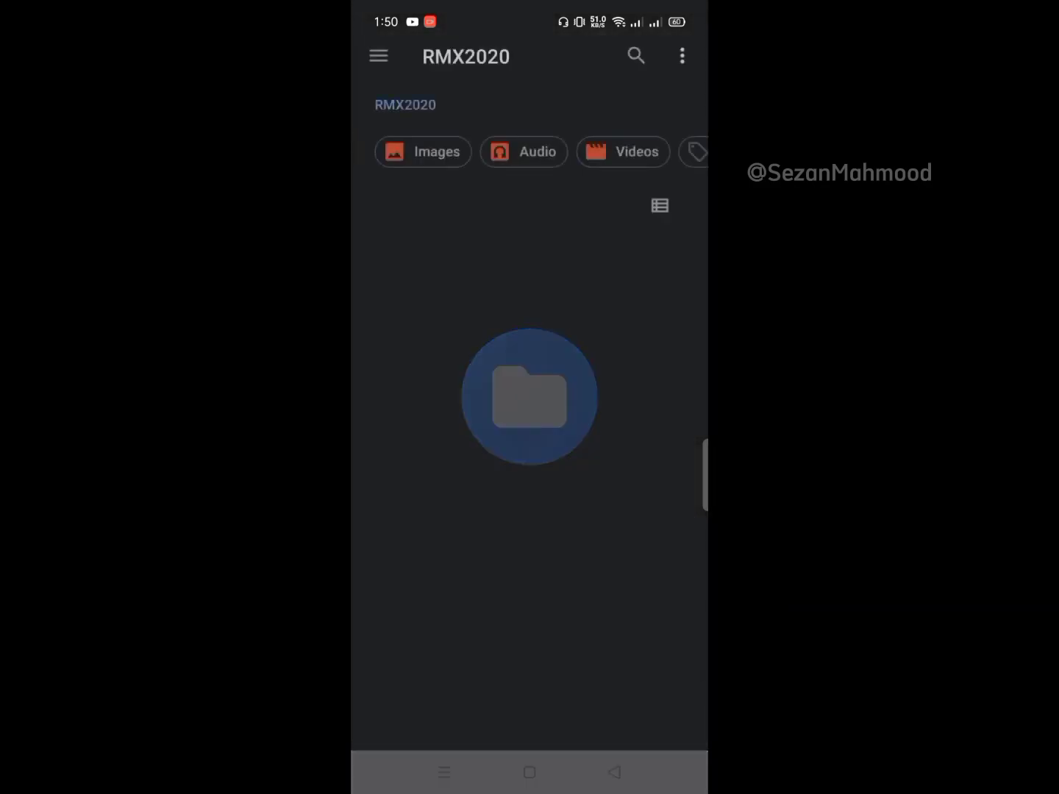
scroll(530, 372, down, 2)
click(612, 373)
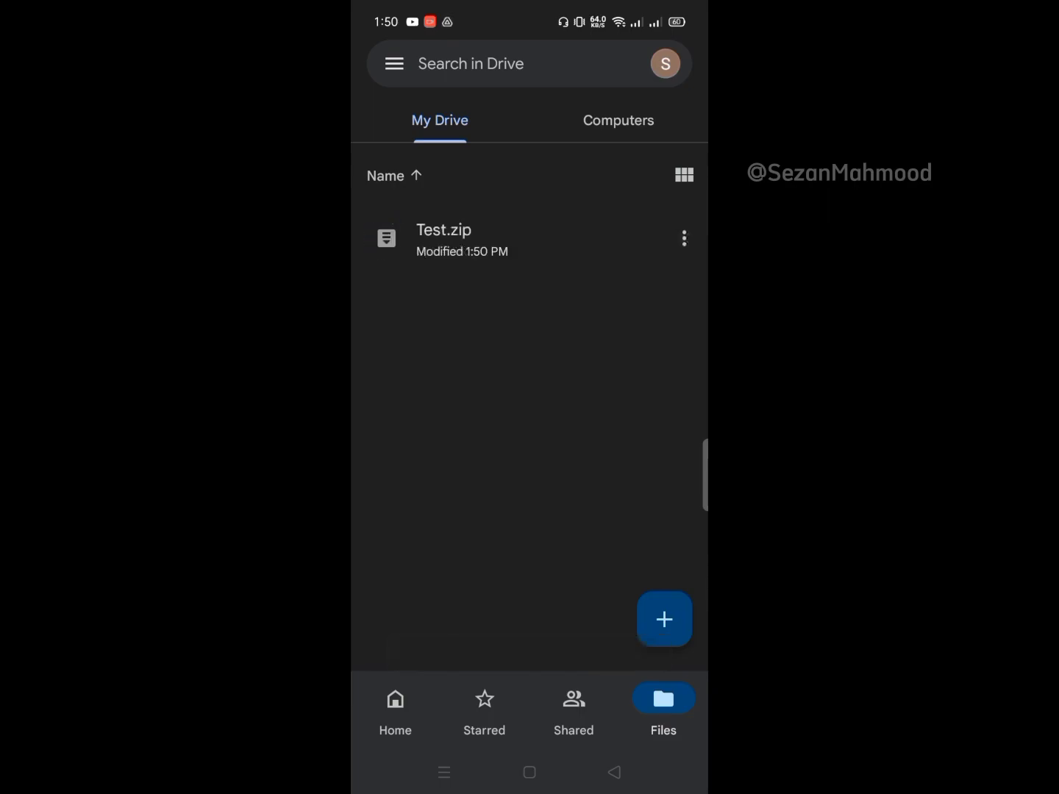
Set Test.zip's general access to Anyone with the link
click(685, 238)
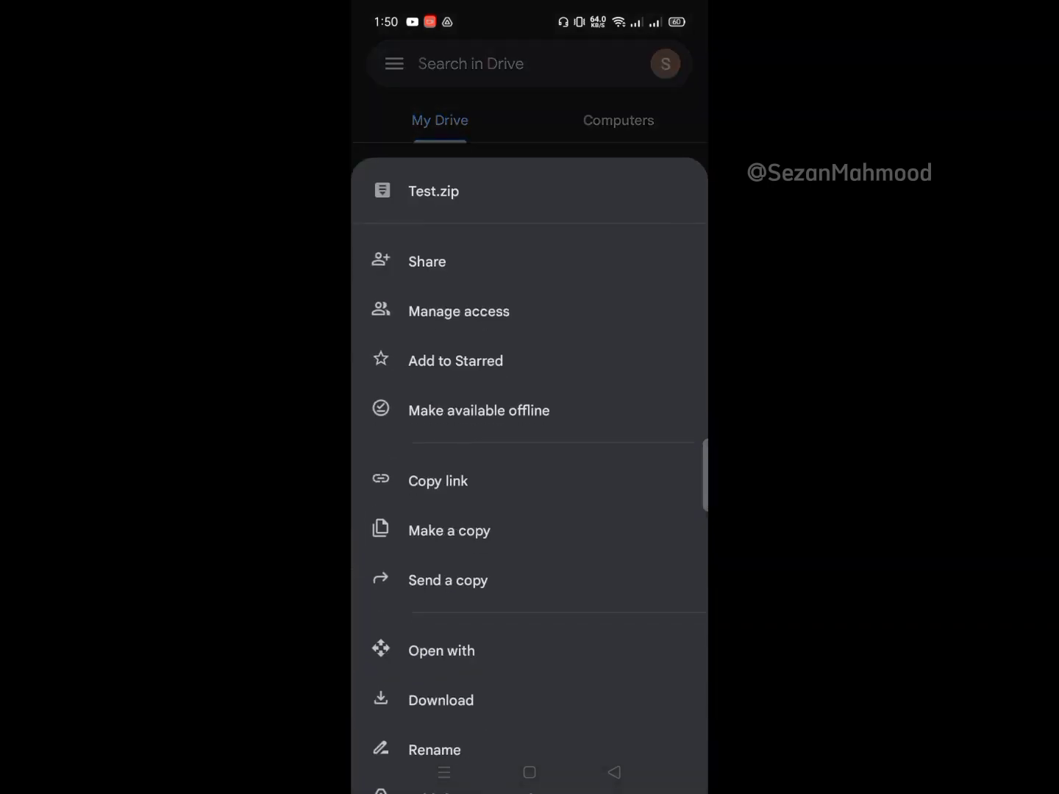
click(628, 311)
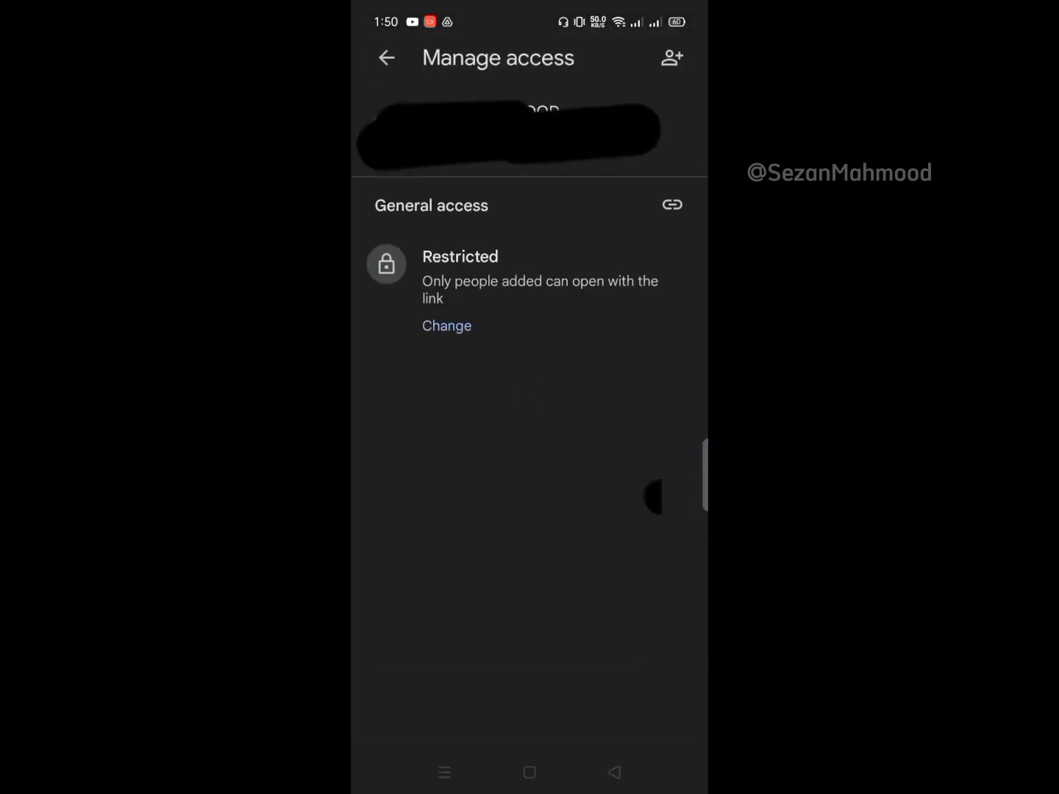
click(646, 284)
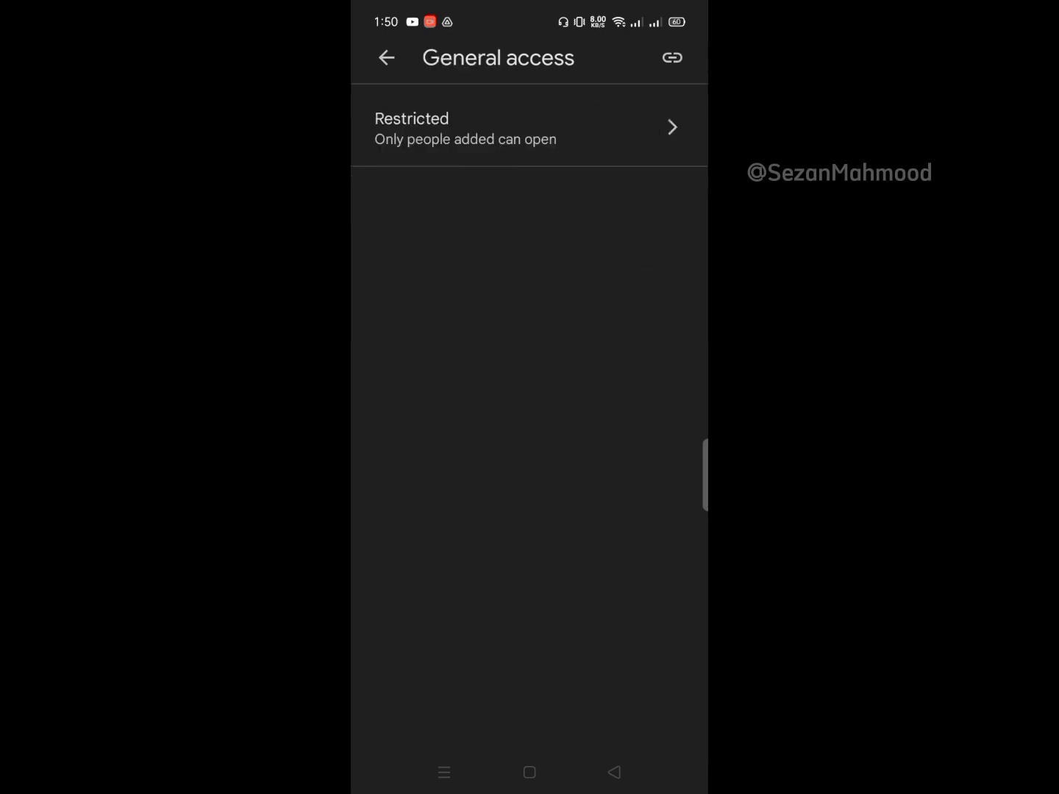
click(661, 148)
click(654, 198)
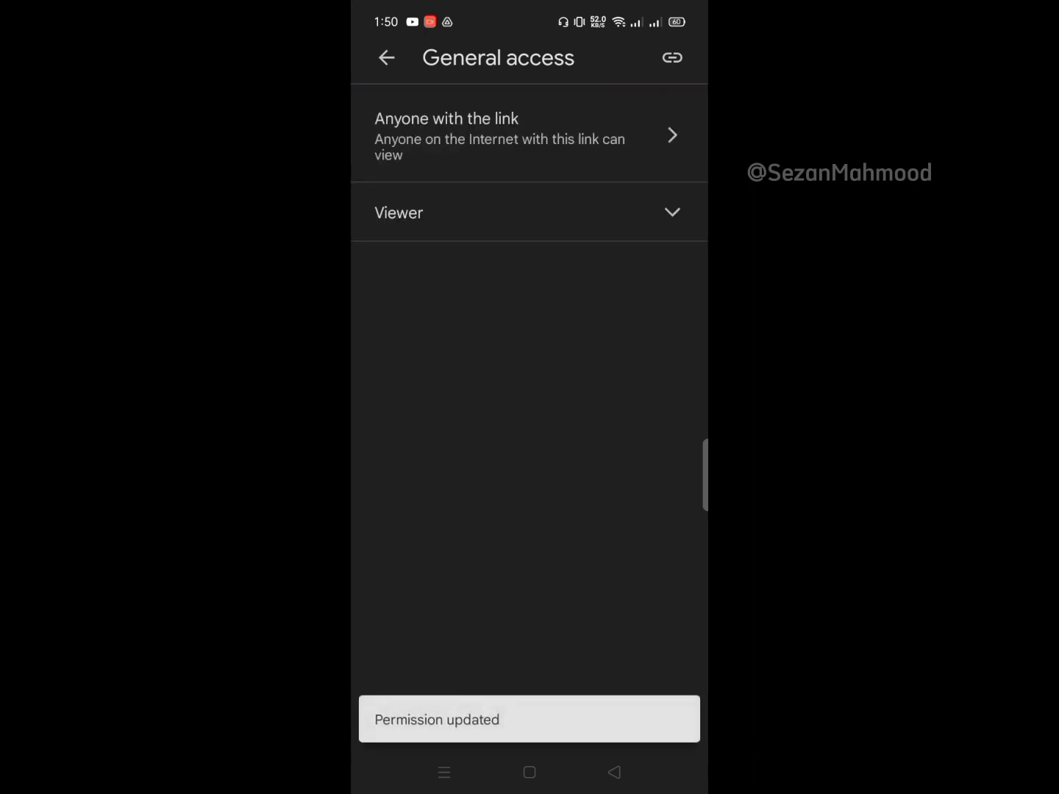
Keep link visitors as Viewer and copy Test.zip's share link
click(674, 212)
click(430, 614)
click(671, 56)
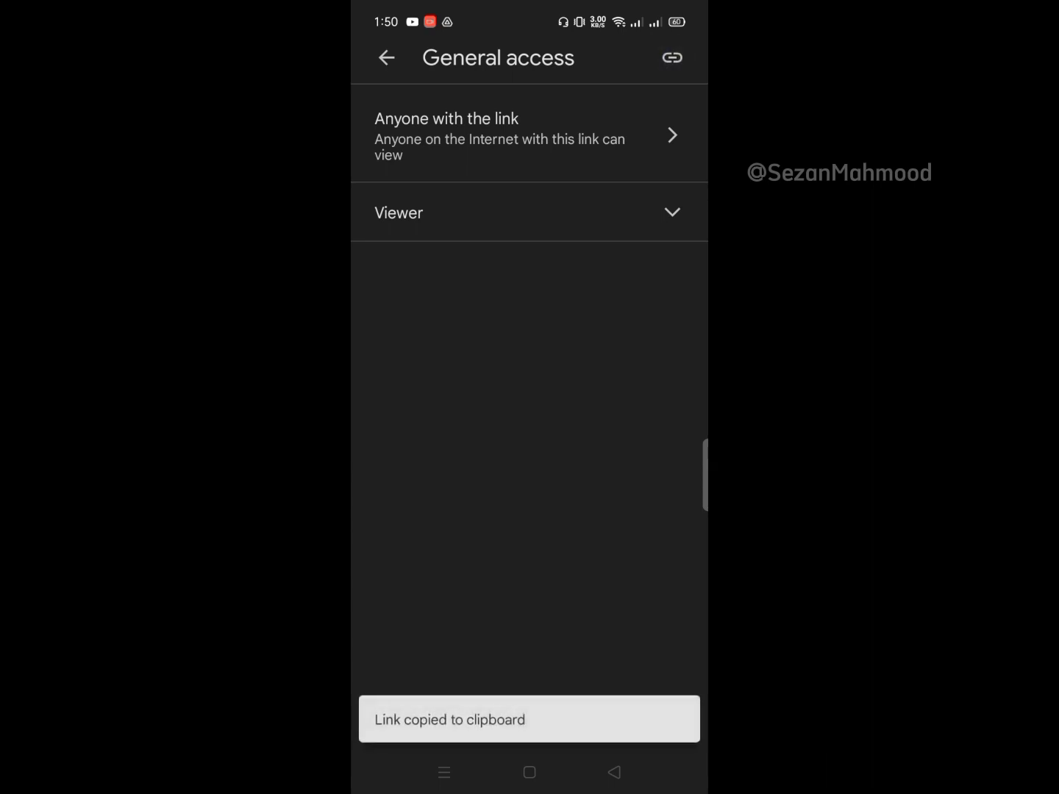
click(444, 772)
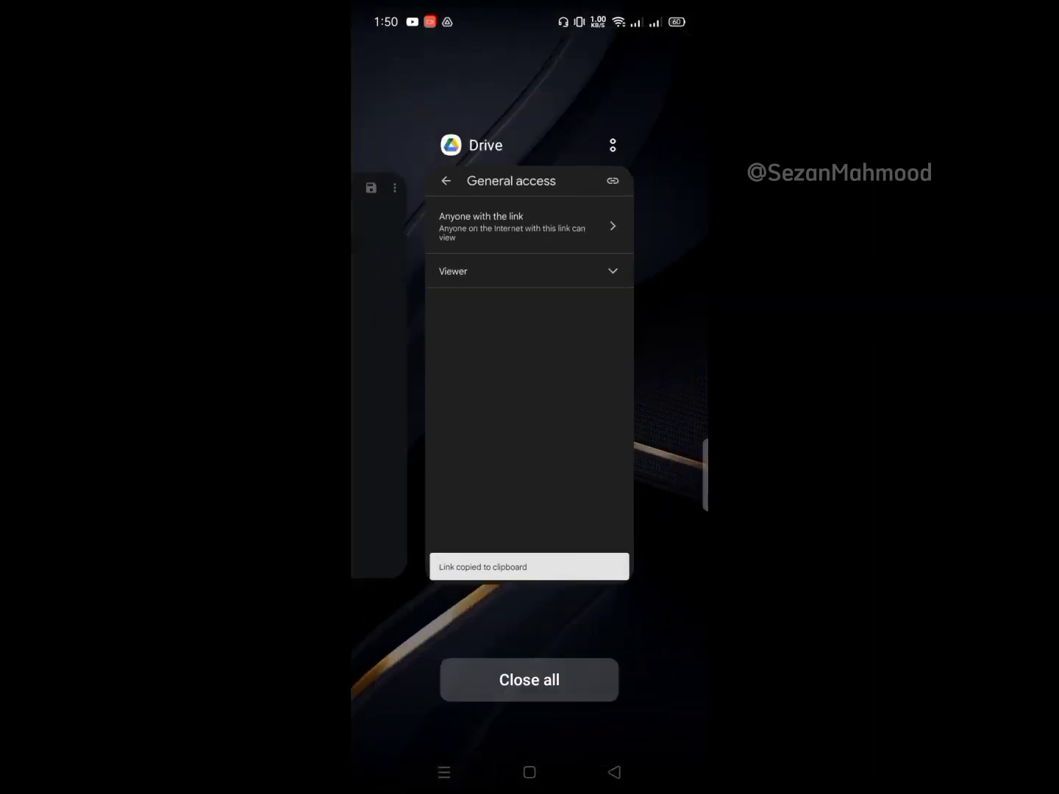
Paste the copied Drive share link into the empty g-link.txt
drag(578, 488, 654, 480)
click(581, 477)
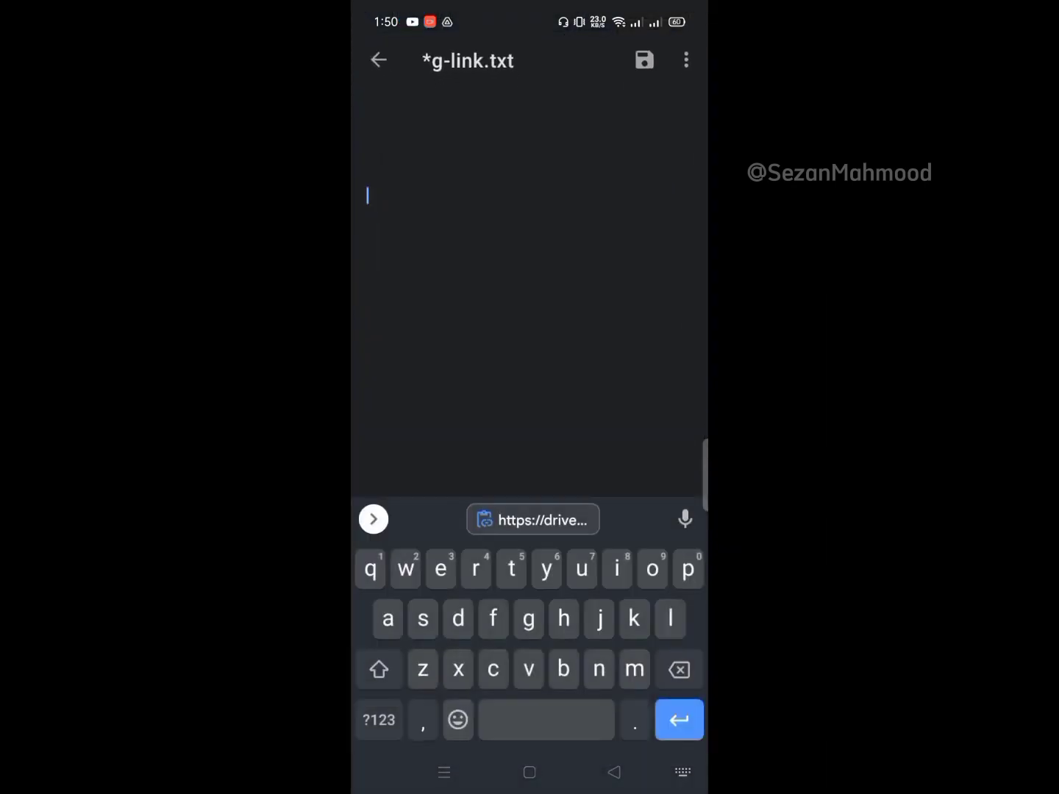
click(506, 179)
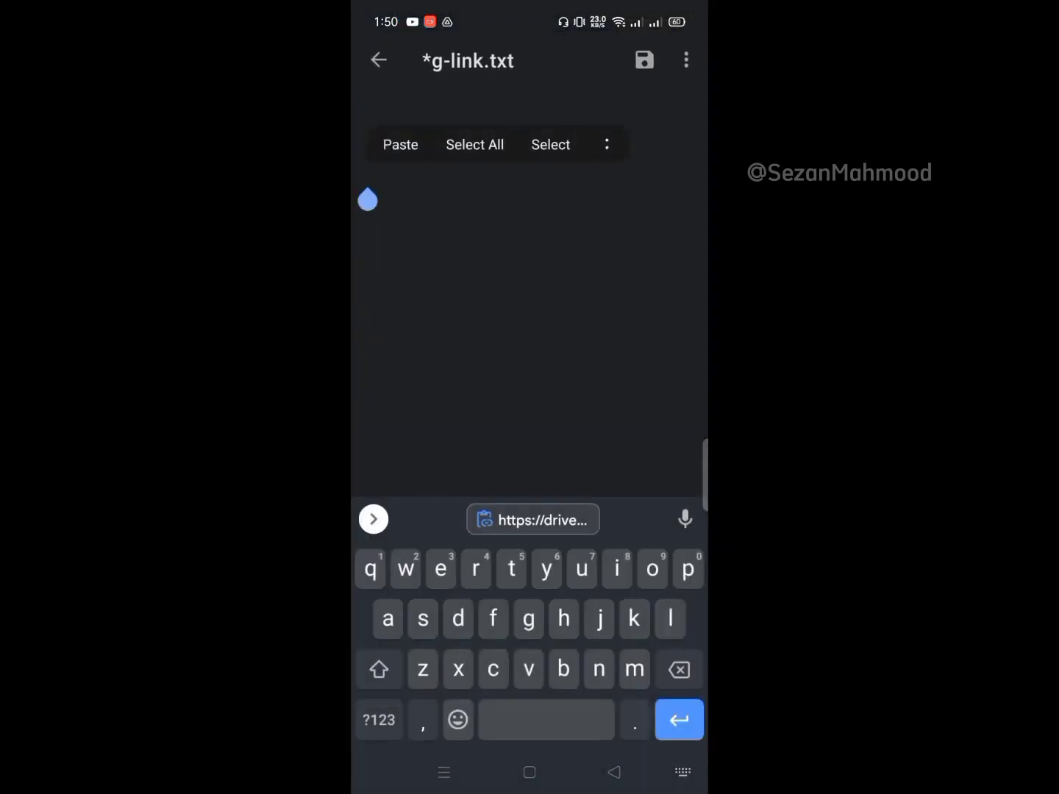
click(400, 144)
Open the pasted link to confirm the Test.zip preview, then return to g-link.txt
click(385, 184)
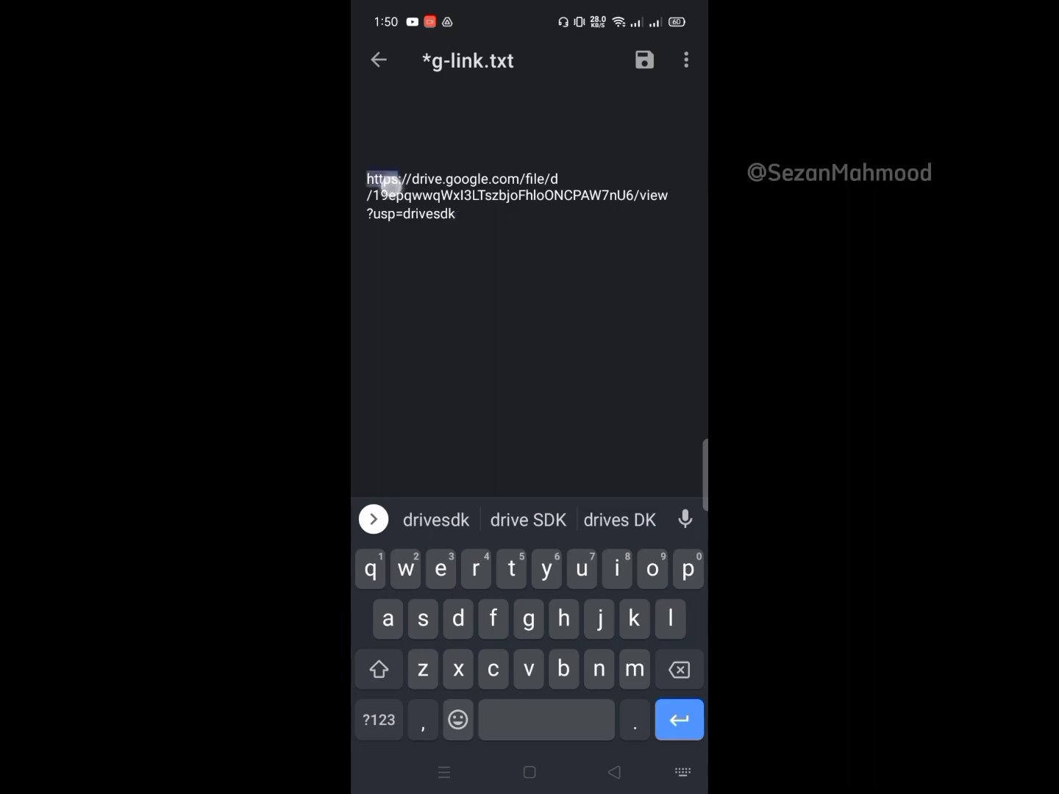
click(434, 143)
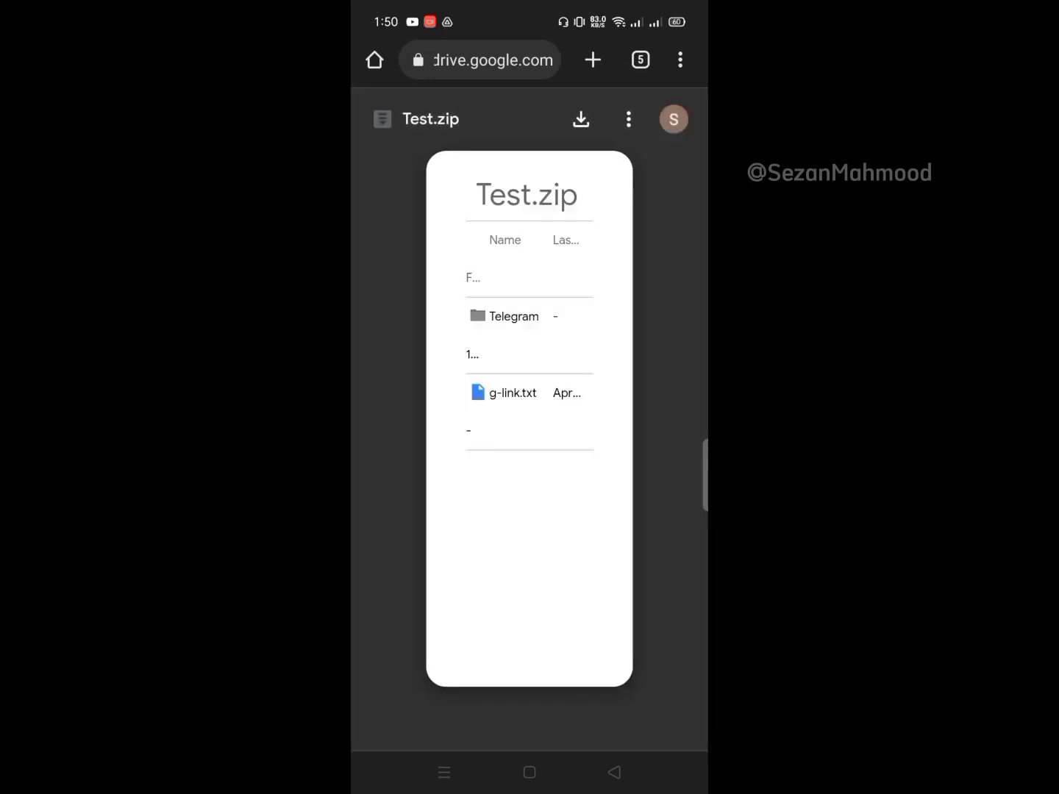
click(444, 772)
click(385, 372)
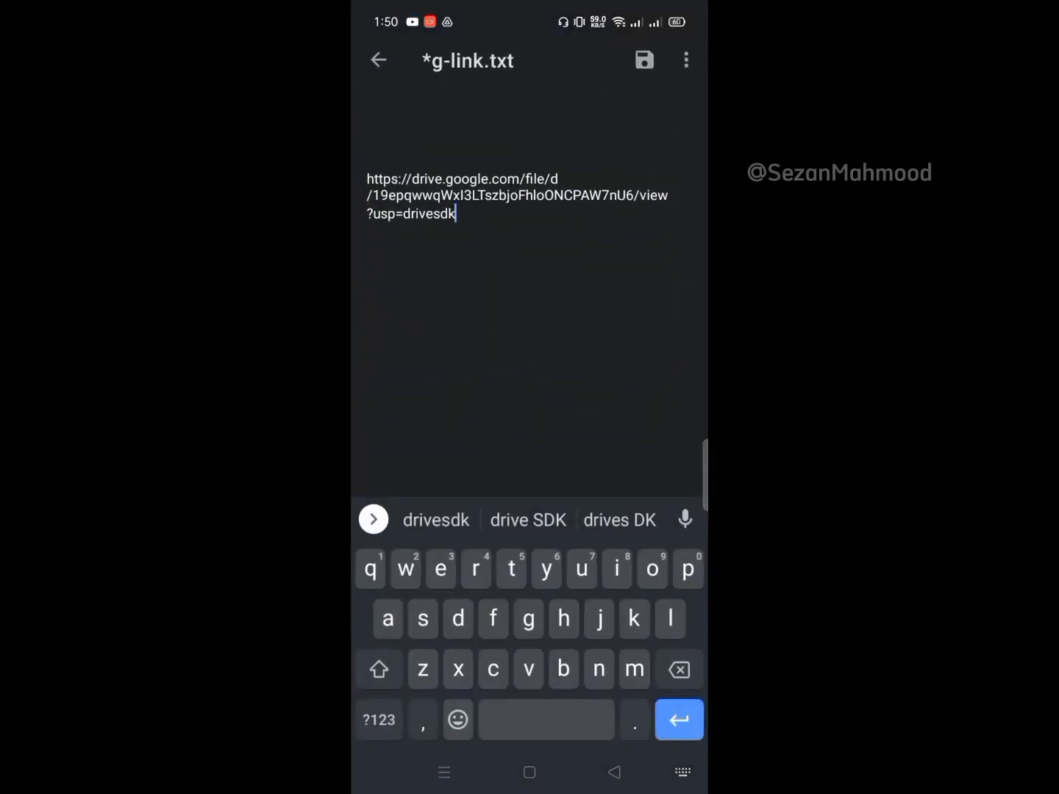
Add a new line below the pasted Drive link in g-link.txt
key(Return)
key(Return)
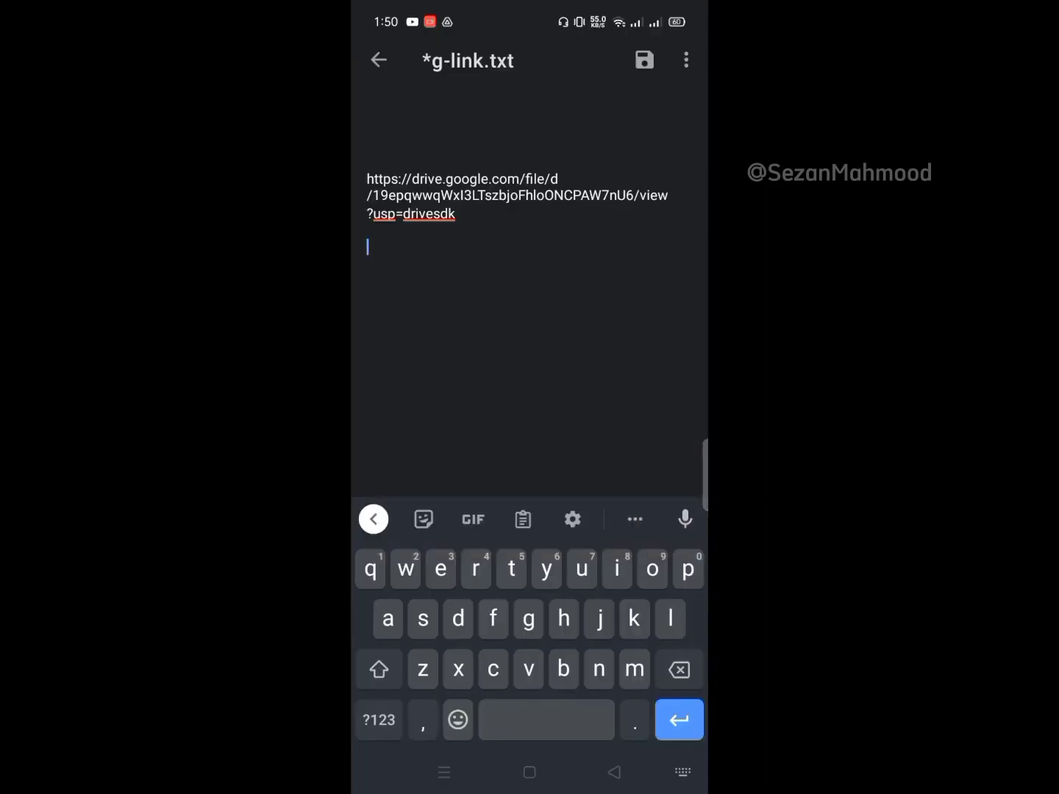
Split the link onto separate lines after com/, after file/d/, and after the file ID
click(527, 187)
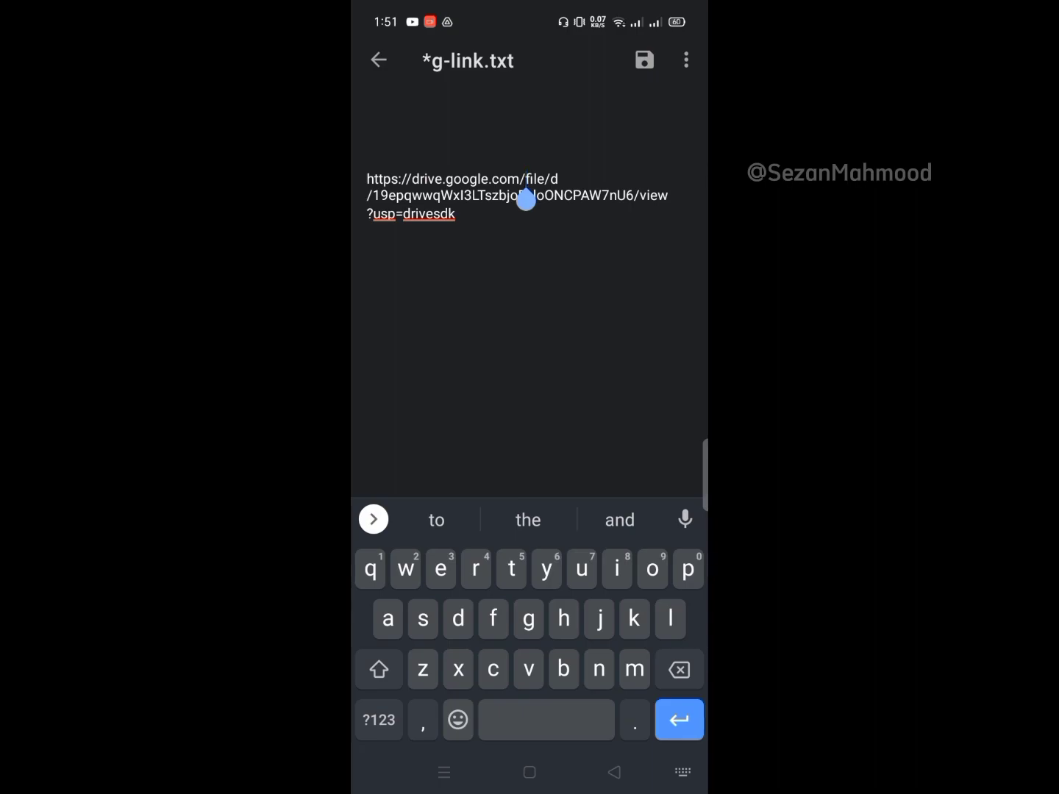
key(Return)
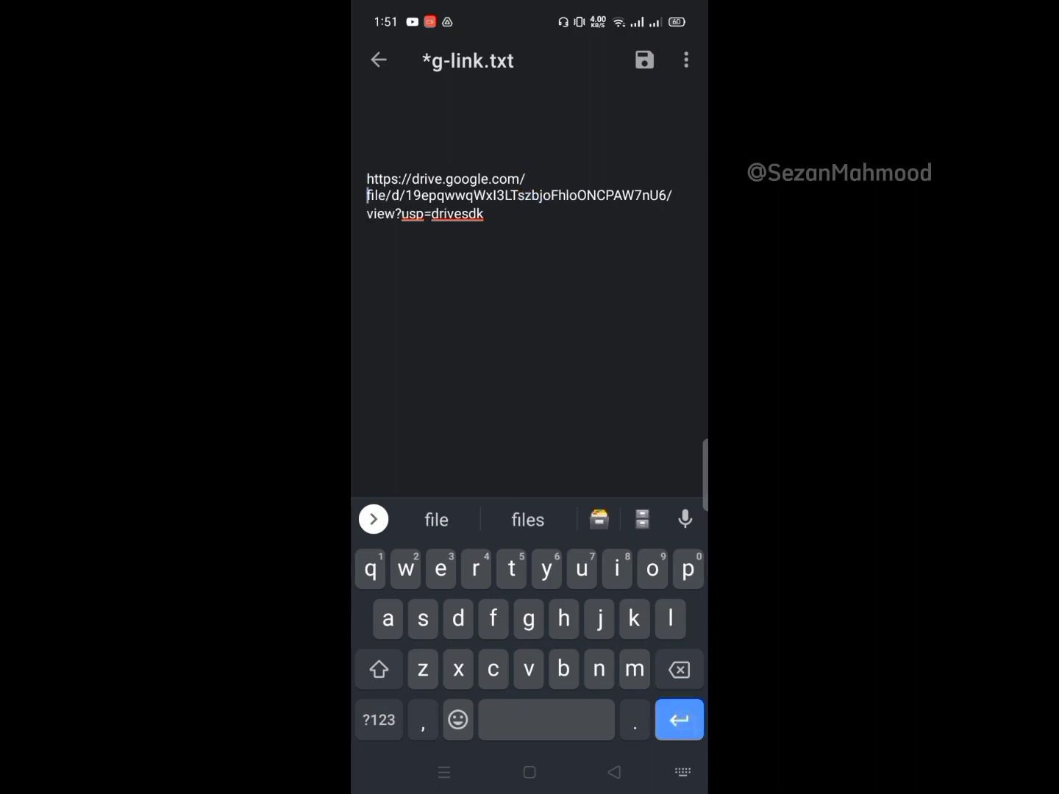
key(Return)
click(405, 212)
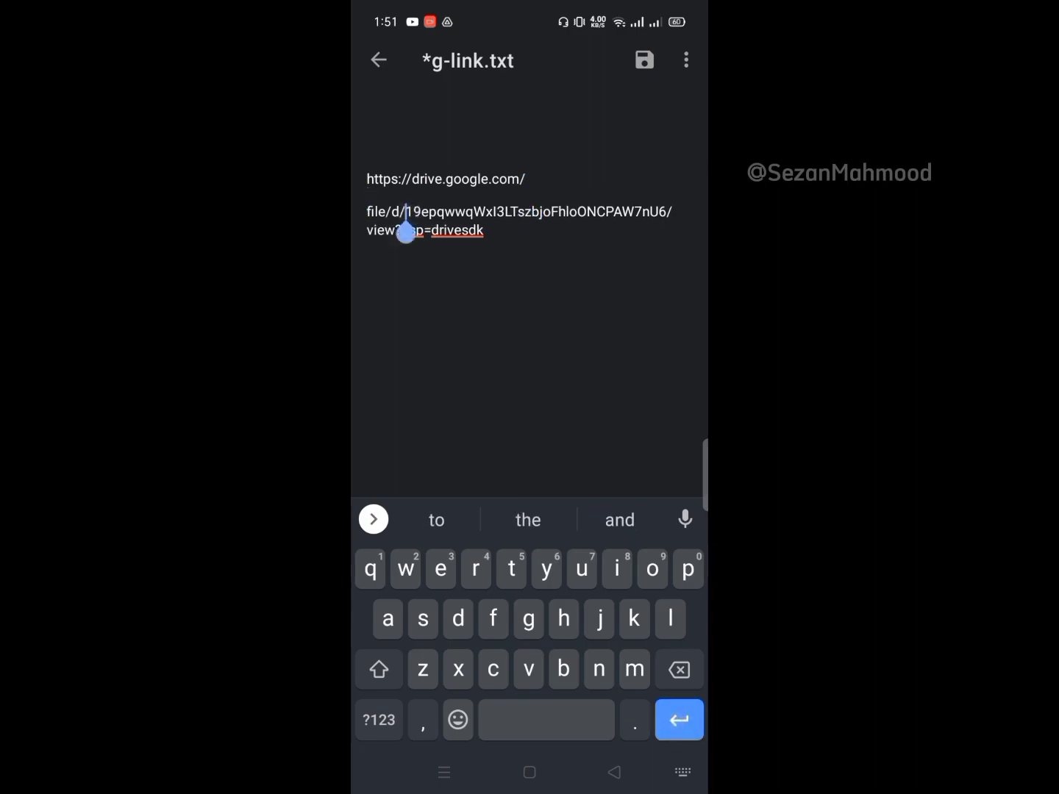
key(Return)
key(Return)
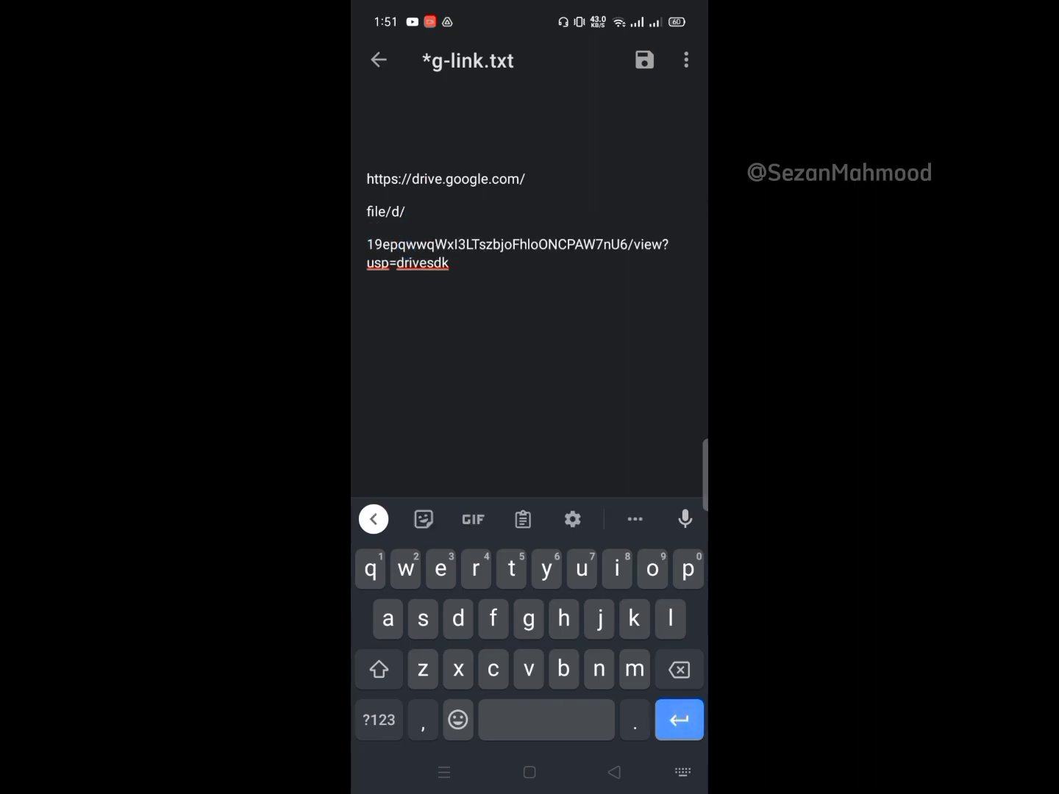
click(626, 245)
key(Return)
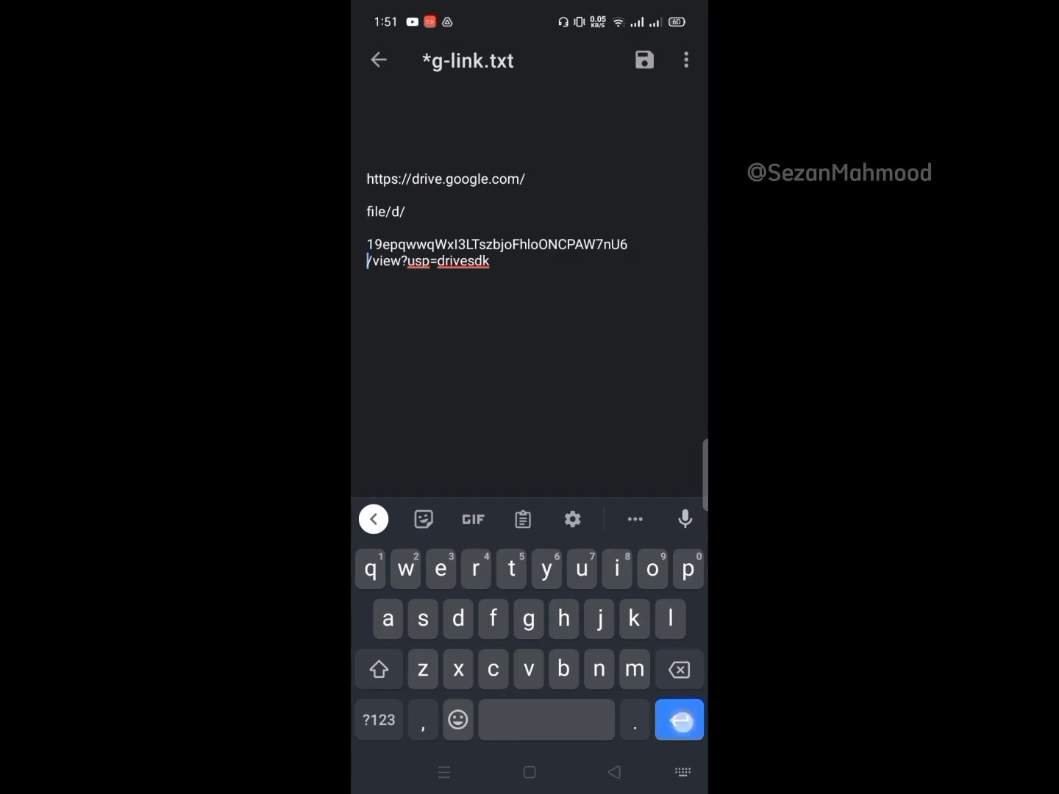
key(Return)
Delete the file/d/ part and add '=' after uc?id
double_click(385, 211)
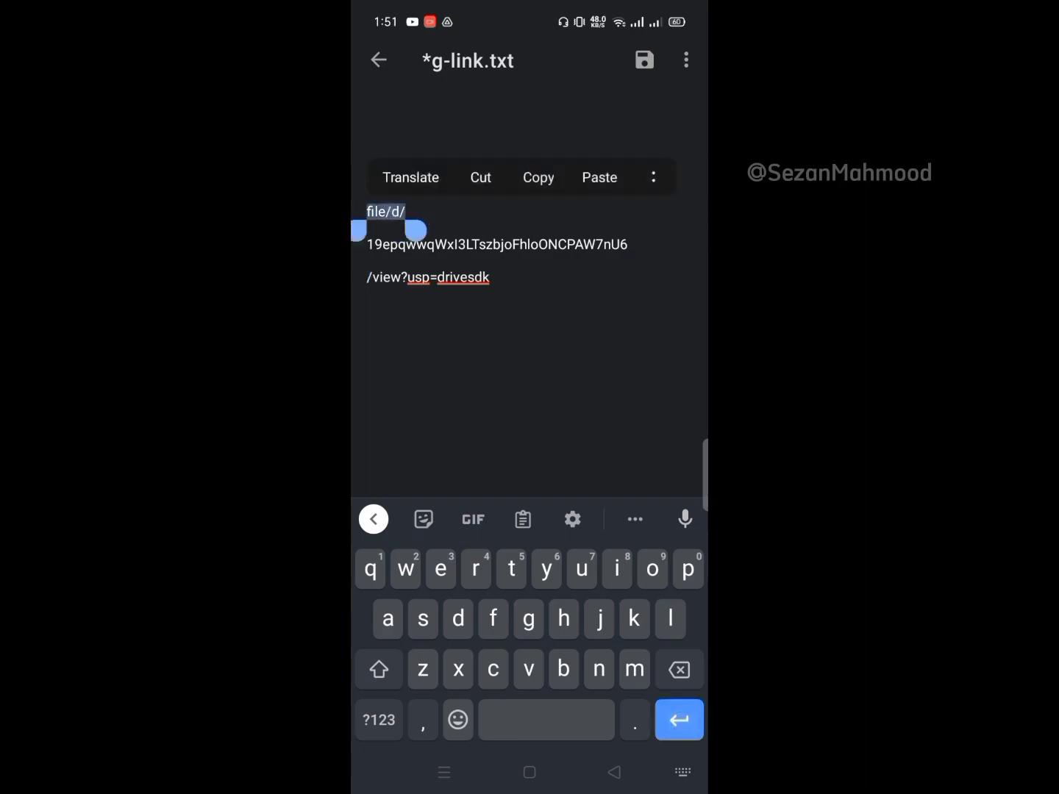
key(BackSpace)
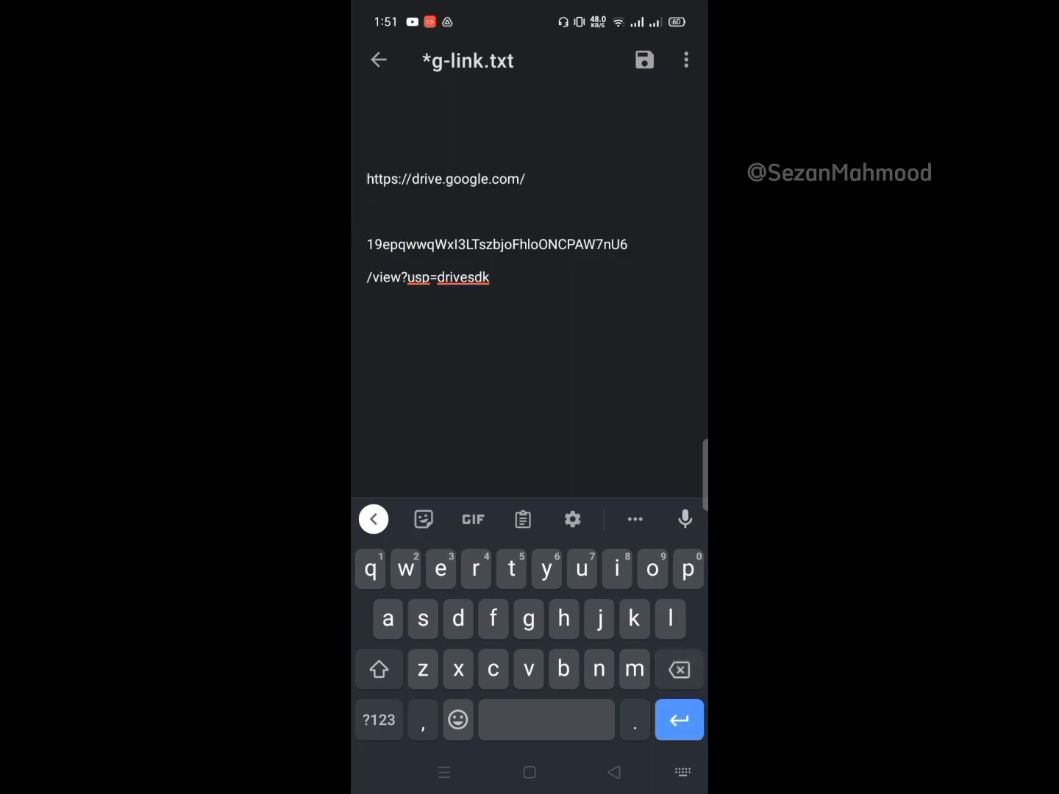
text(uc)
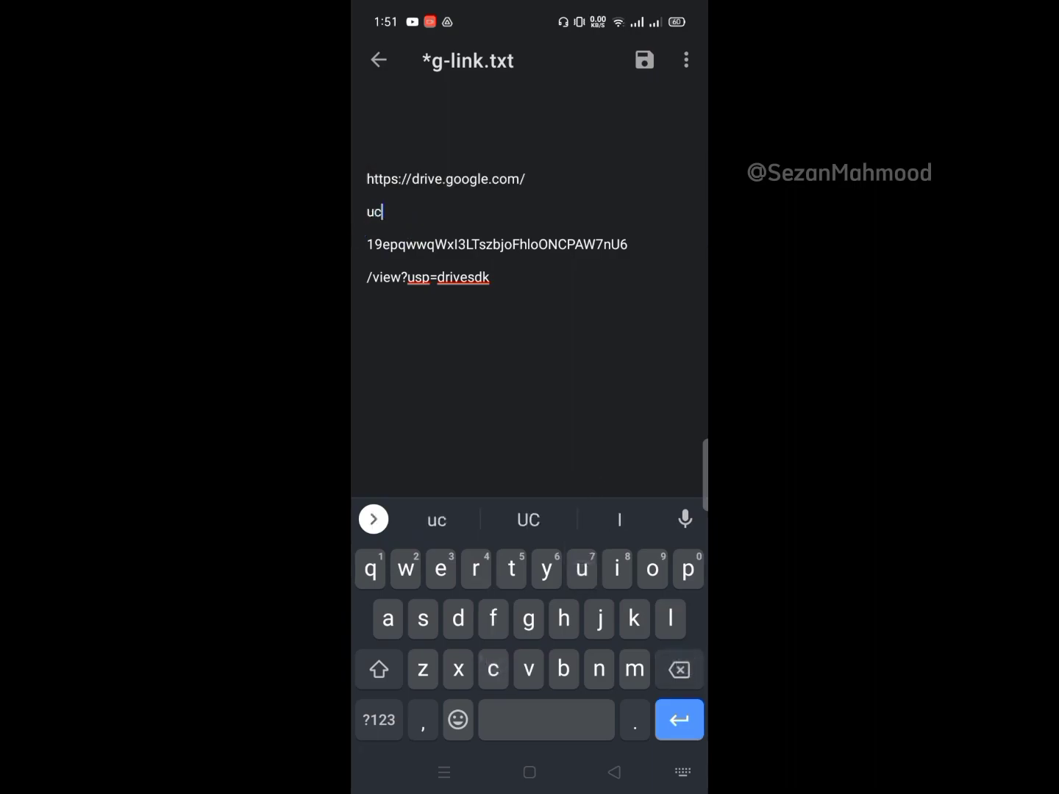
click(378, 729)
text(?)
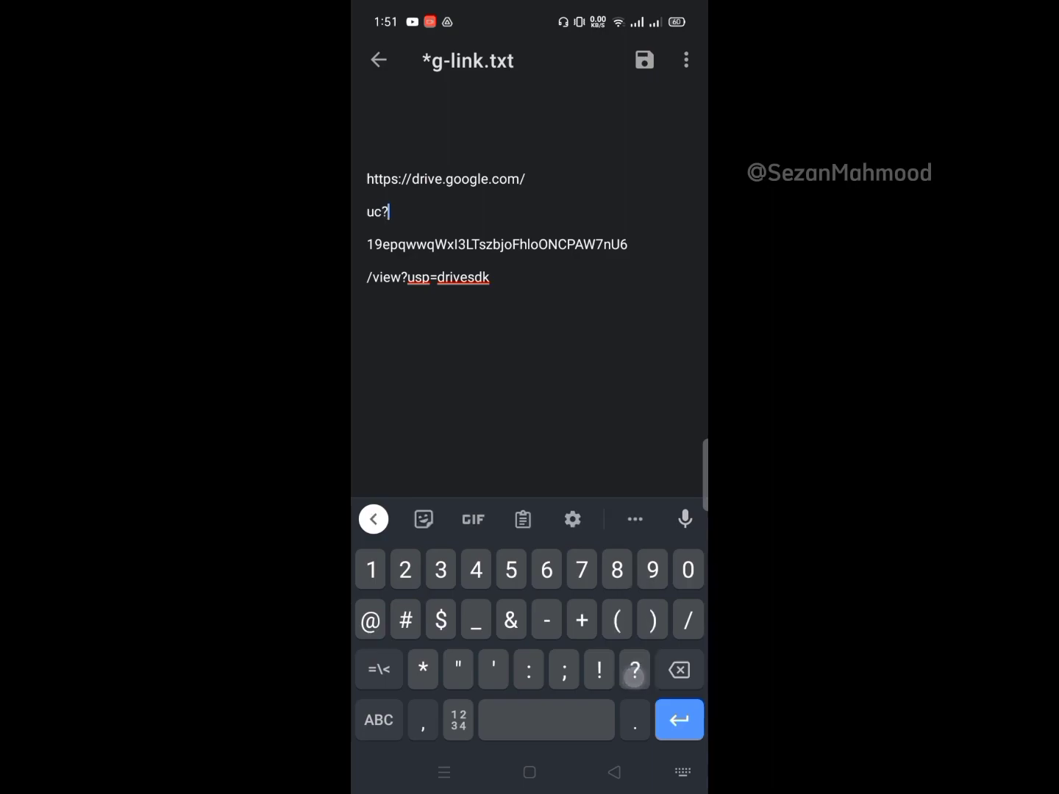
click(378, 719)
text(id)
click(378, 720)
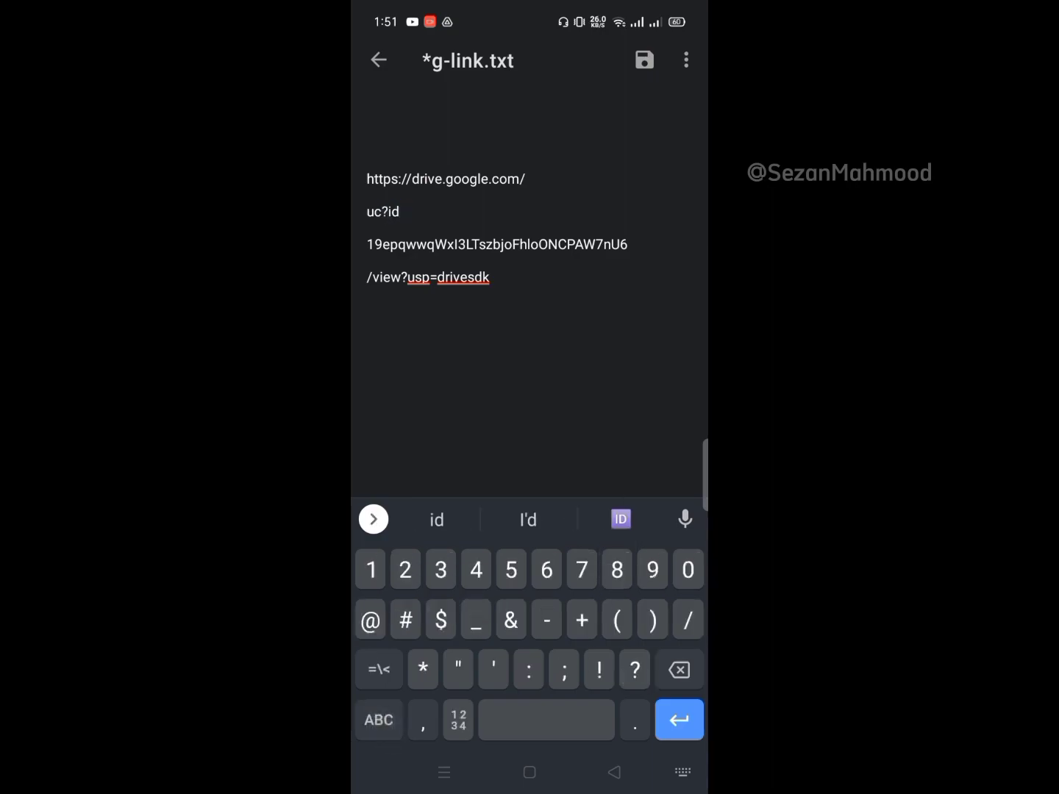
click(378, 669)
text(=)
click(377, 719)
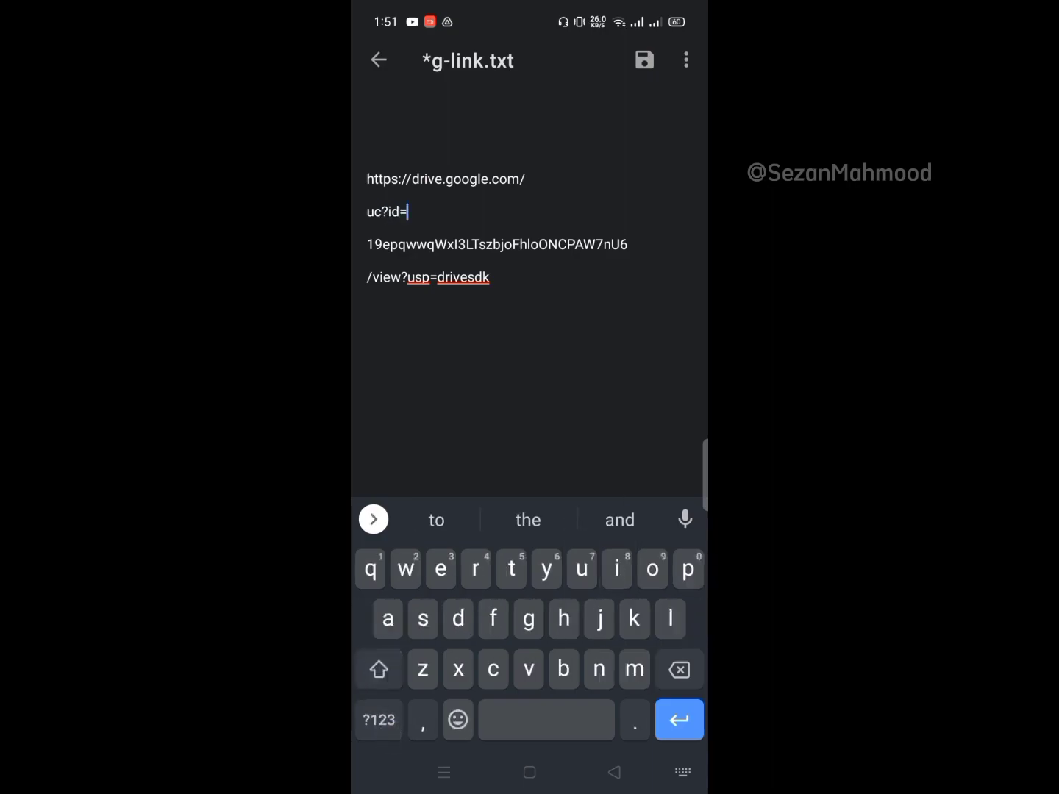
Replace the /view?usp=drivesdk ending with '&export'
click(553, 279)
click(622, 304)
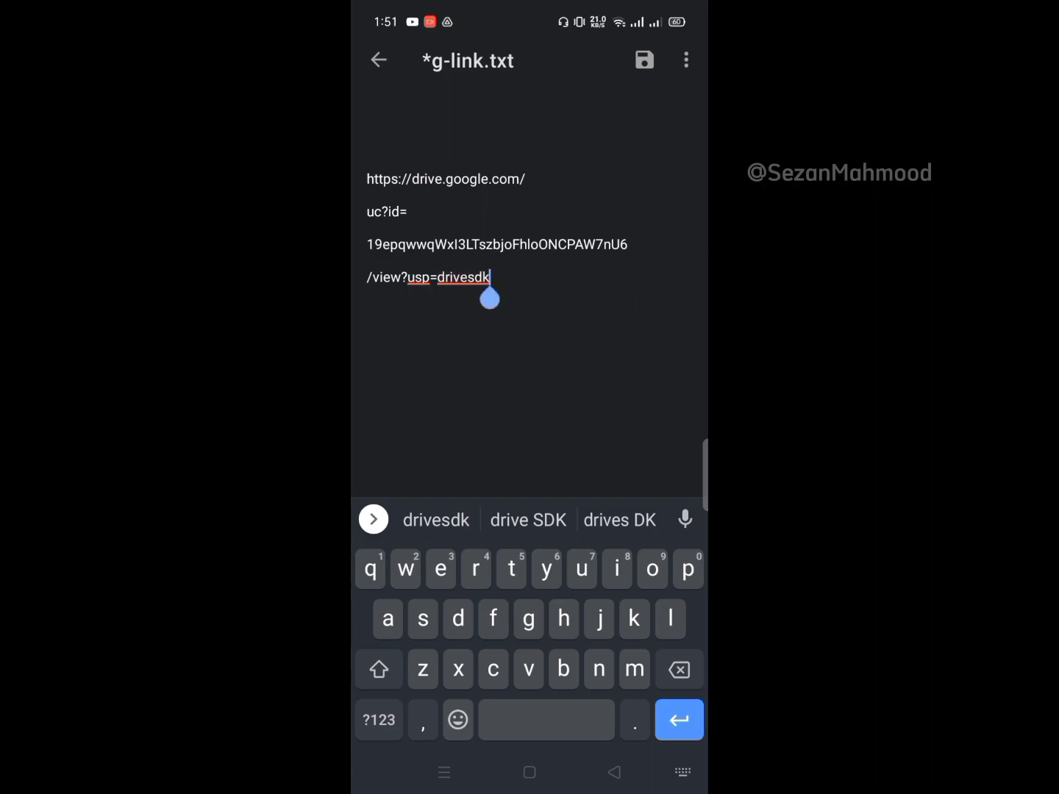
click(378, 273)
mouse_move(362, 296)
mouse_down()
mouse_move(378, 307)
mouse_move(364, 298)
mouse_up()
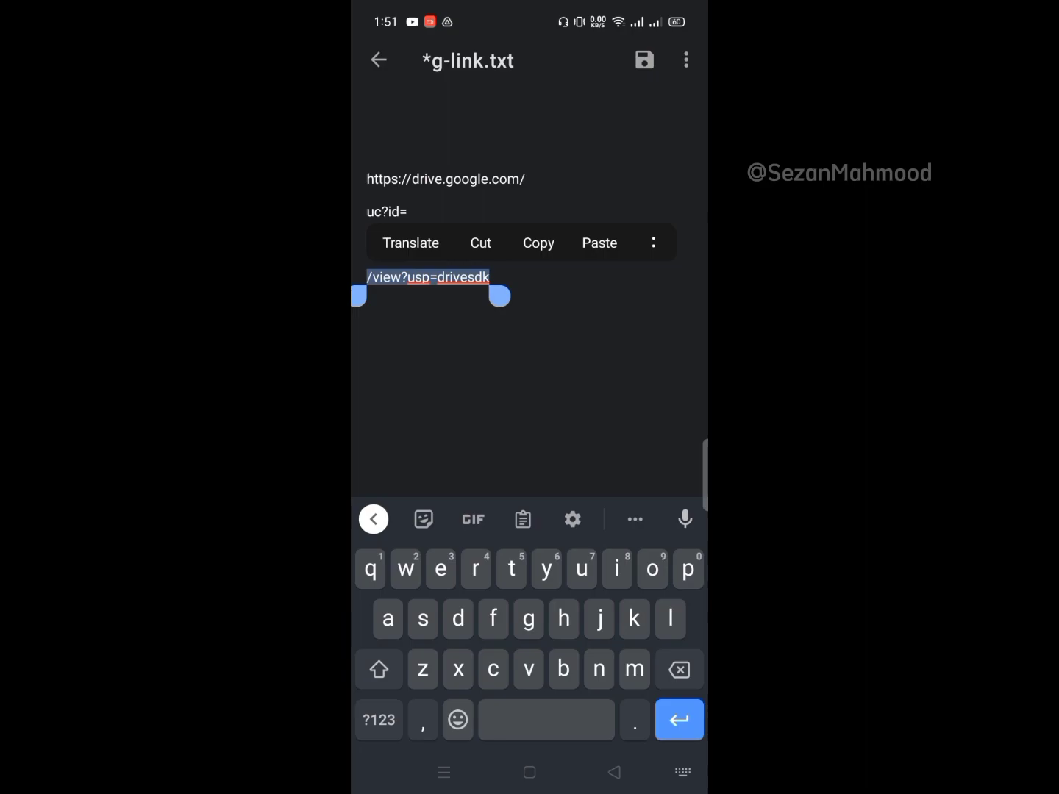
click(379, 720)
text(&)
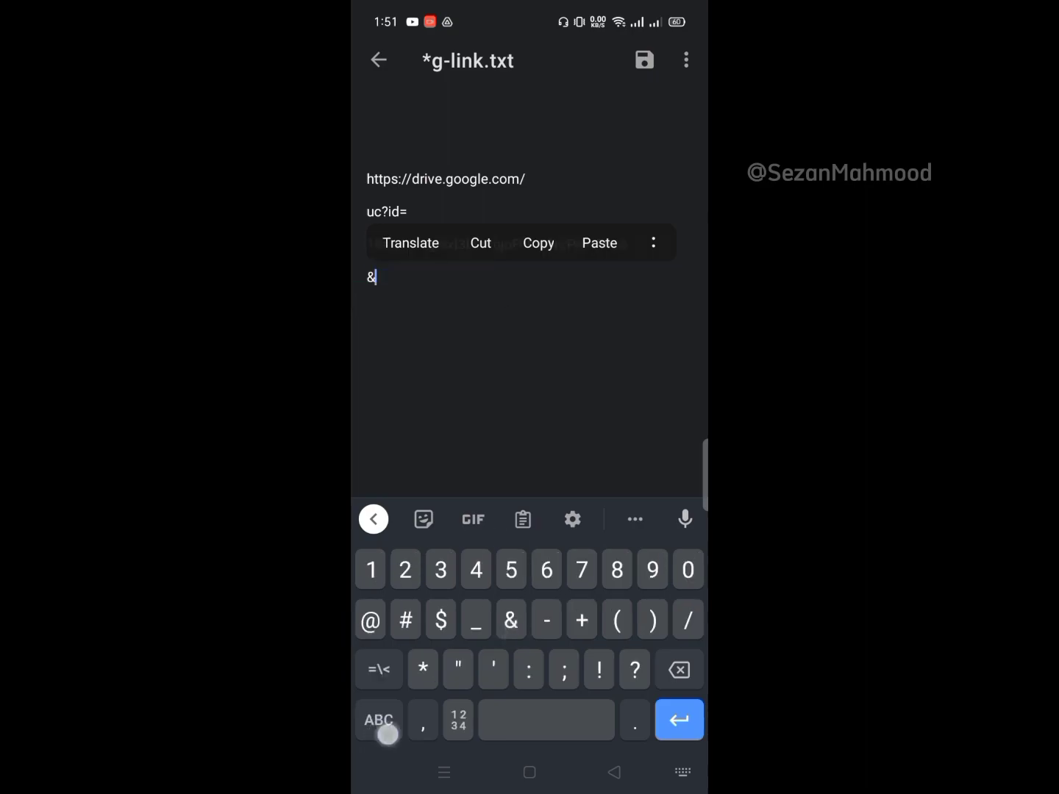
click(379, 719)
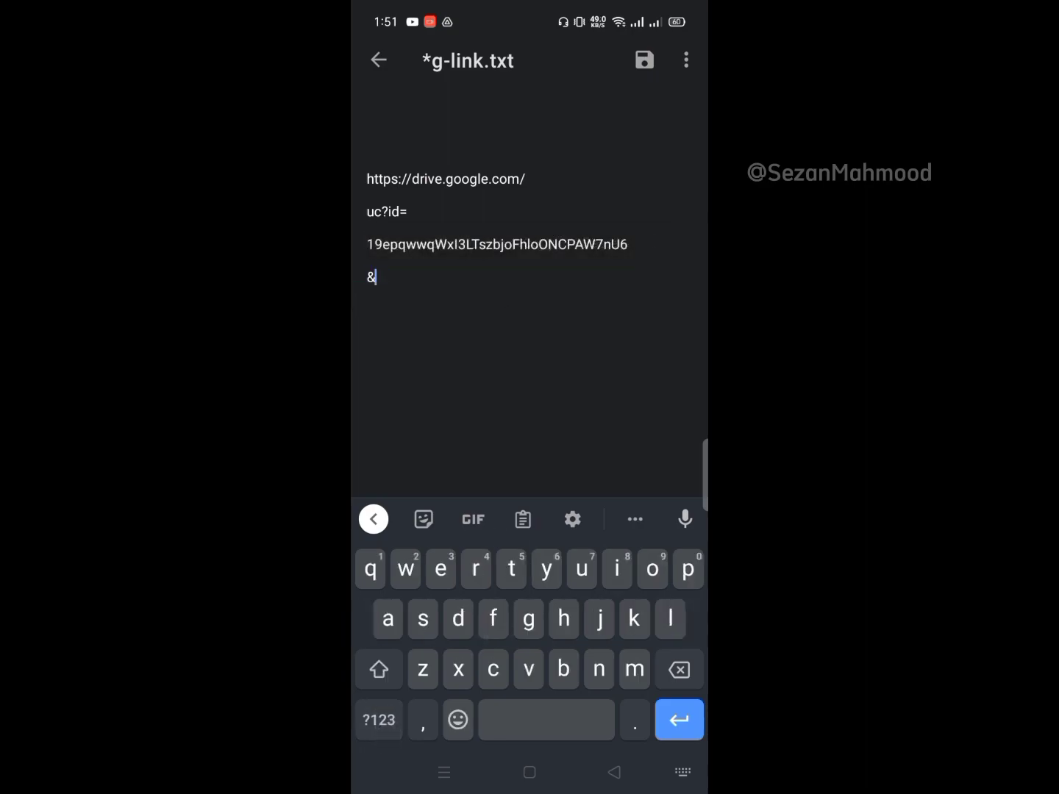
text(ex)
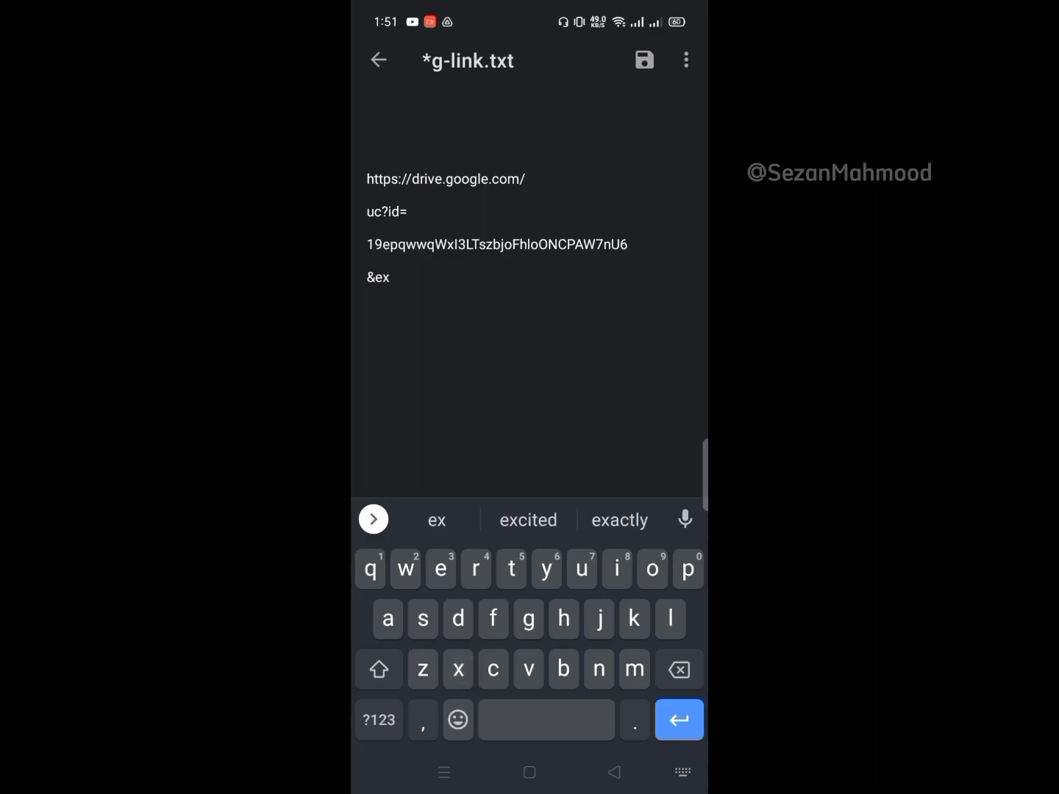
text(po)
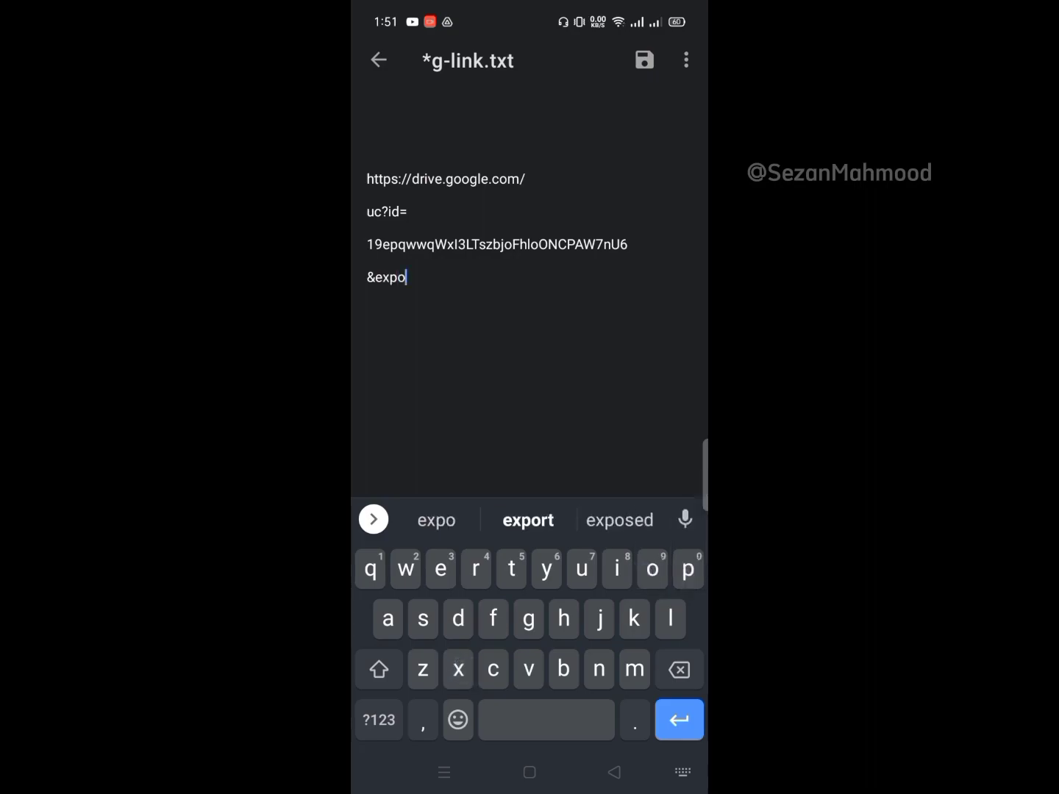
click(527, 519)
Remove stray spaces and complete the ending as '&export=download'
click(382, 277)
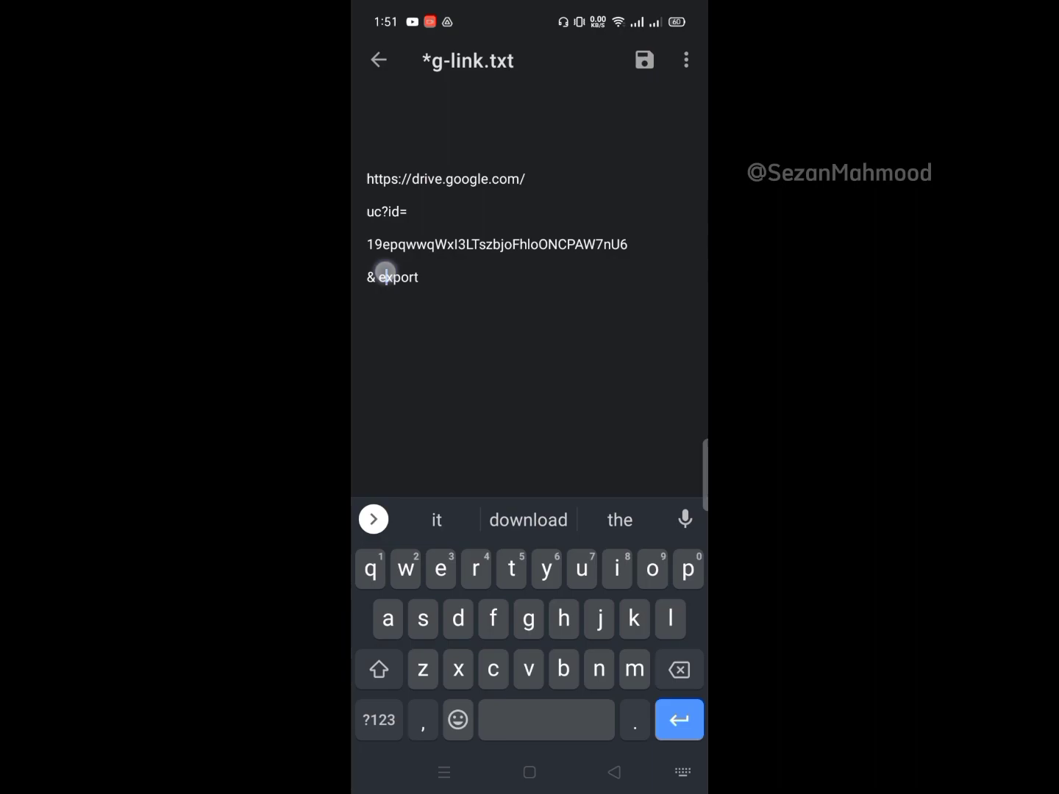
click(377, 286)
click(681, 664)
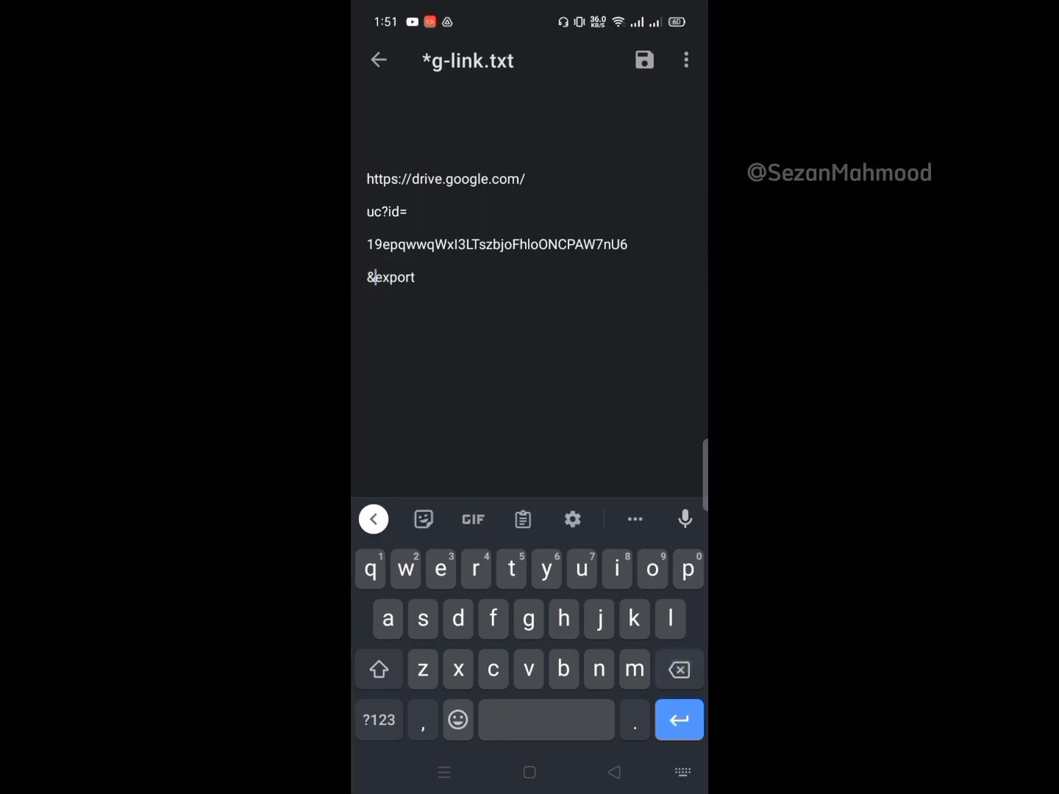
click(492, 278)
click(379, 719)
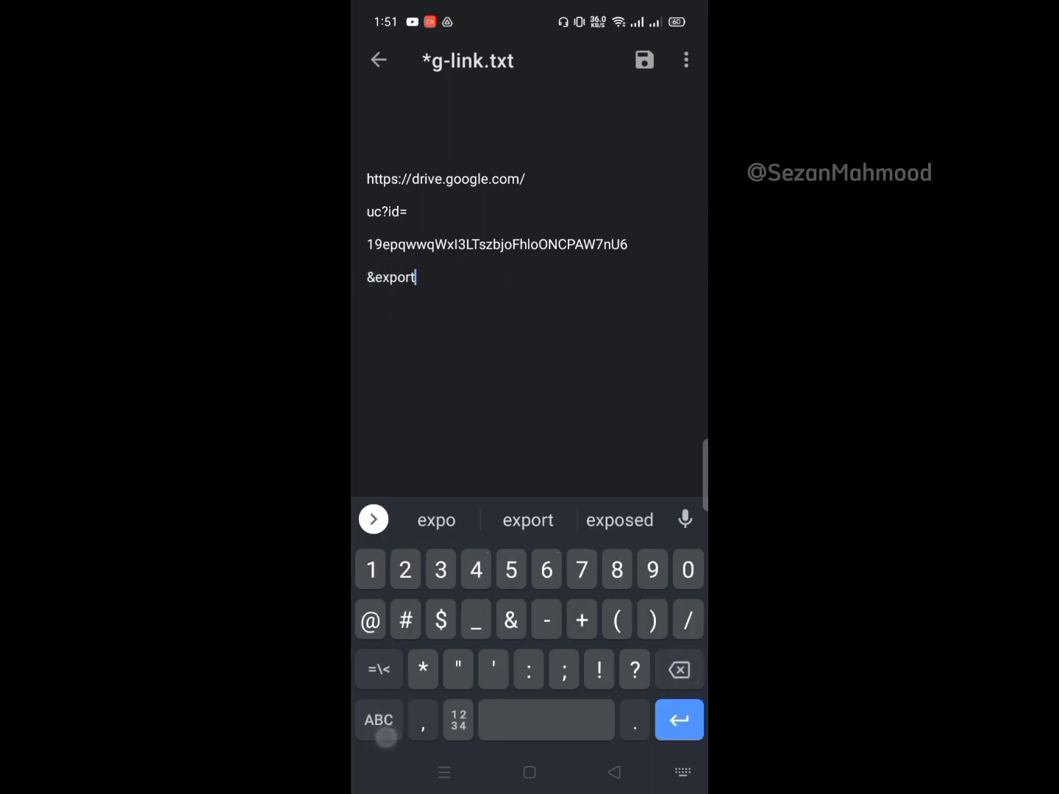
click(379, 670)
click(601, 619)
click(380, 719)
text(d)
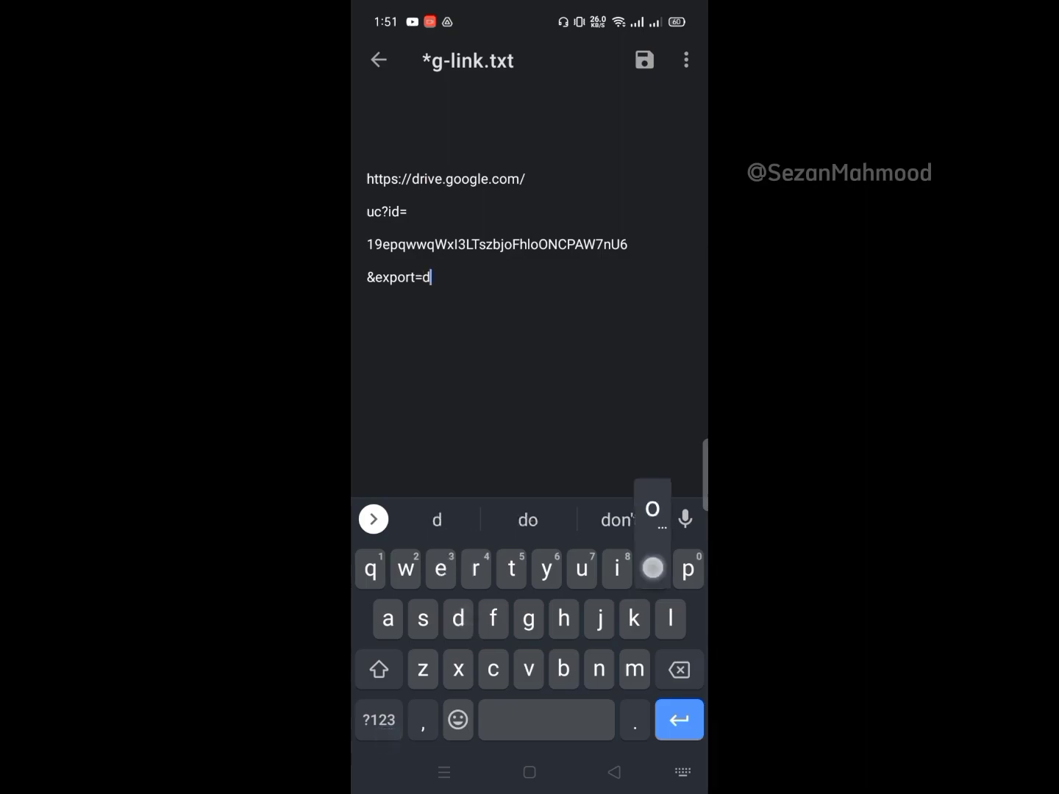
text(o)
click(620, 520)
click(680, 669)
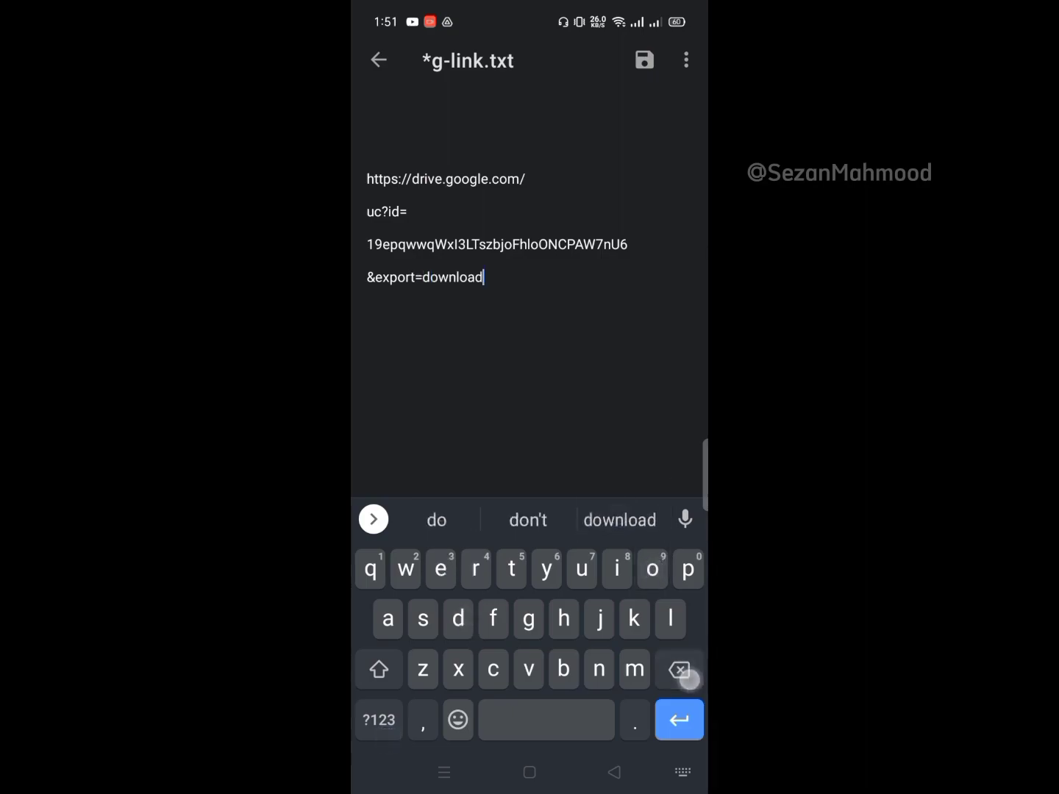
Join the pieces into one drive.google.com/uc?id=…&export=download URL and select it
click(368, 278)
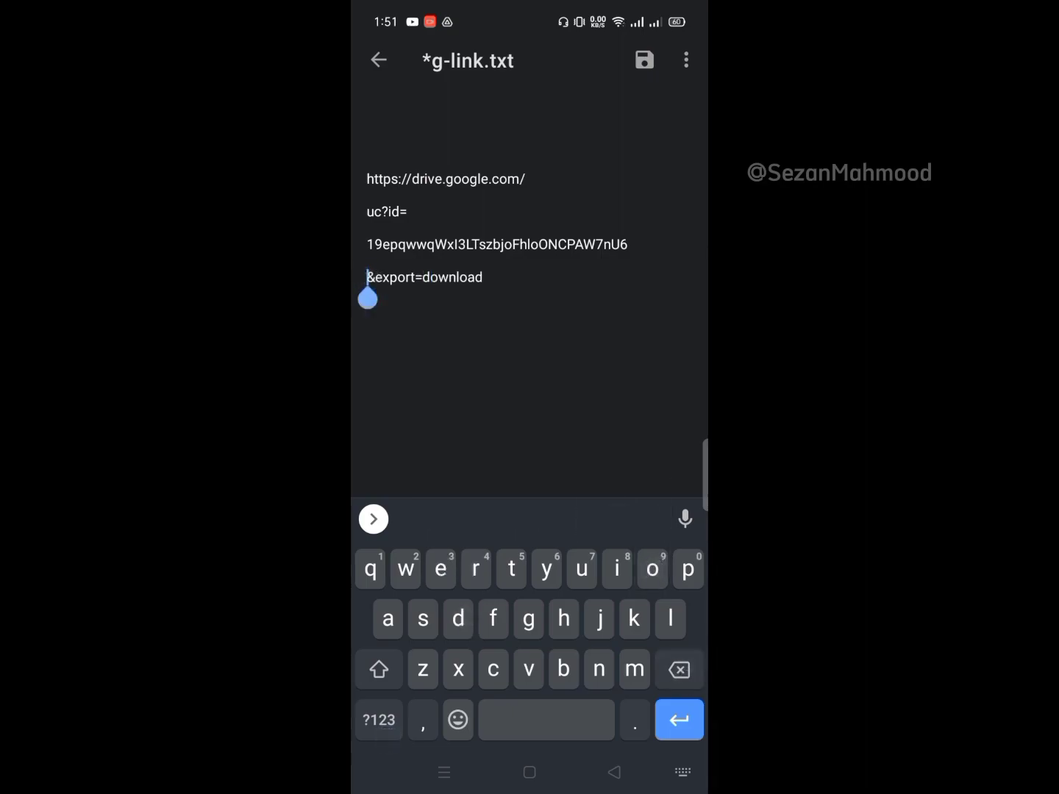
click(679, 669)
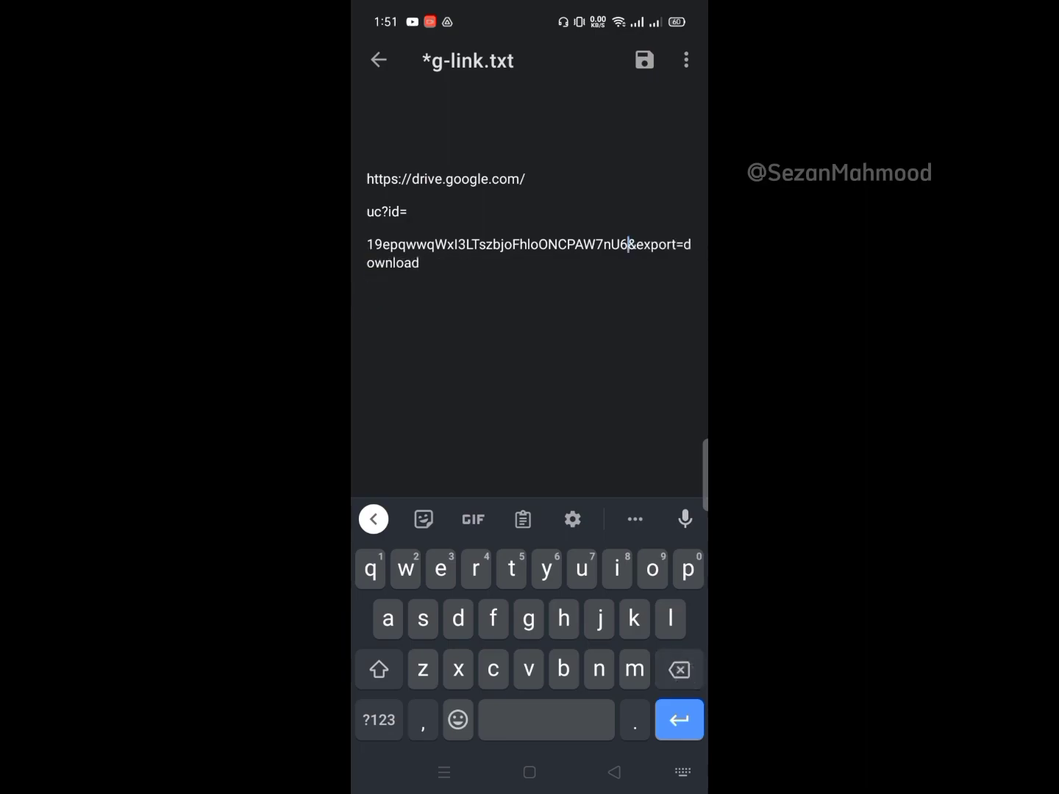
click(367, 244)
click(678, 669)
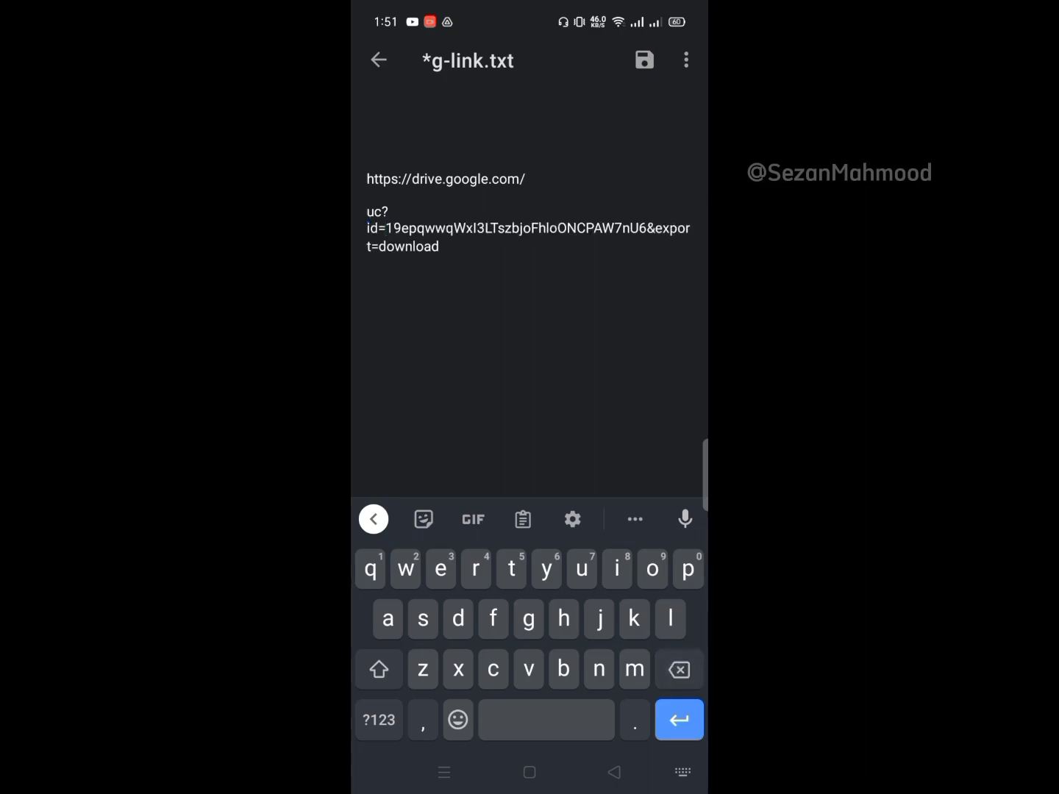
click(367, 217)
click(679, 669)
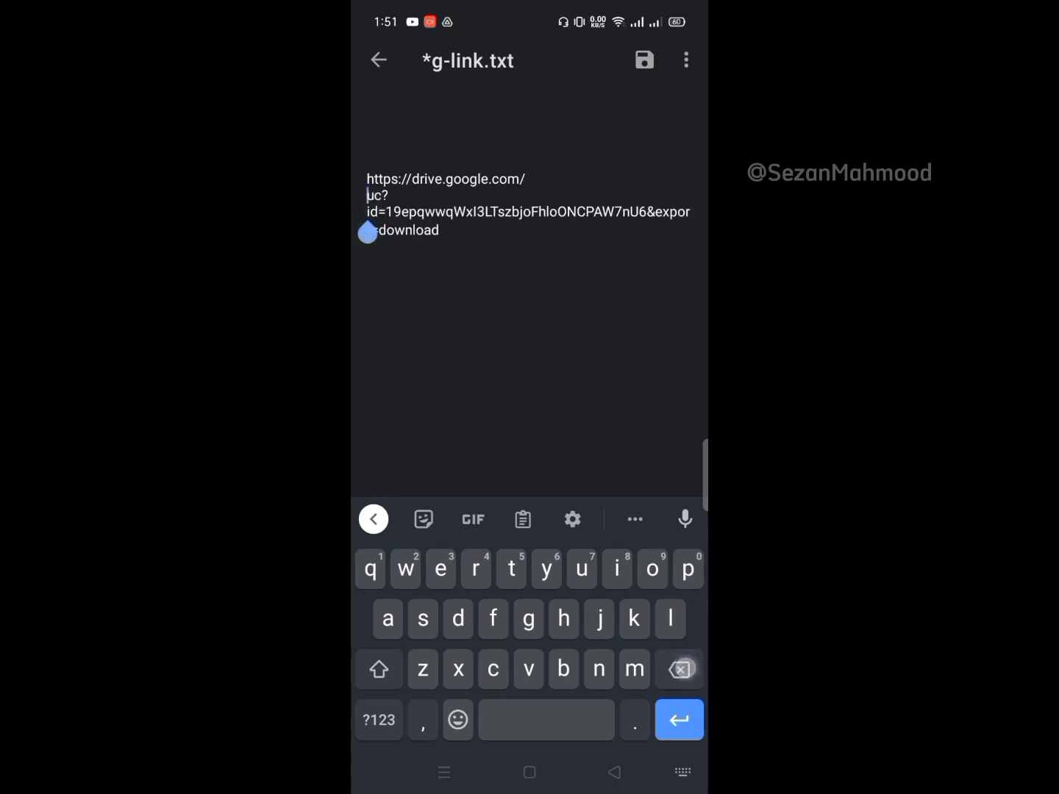
click(426, 215)
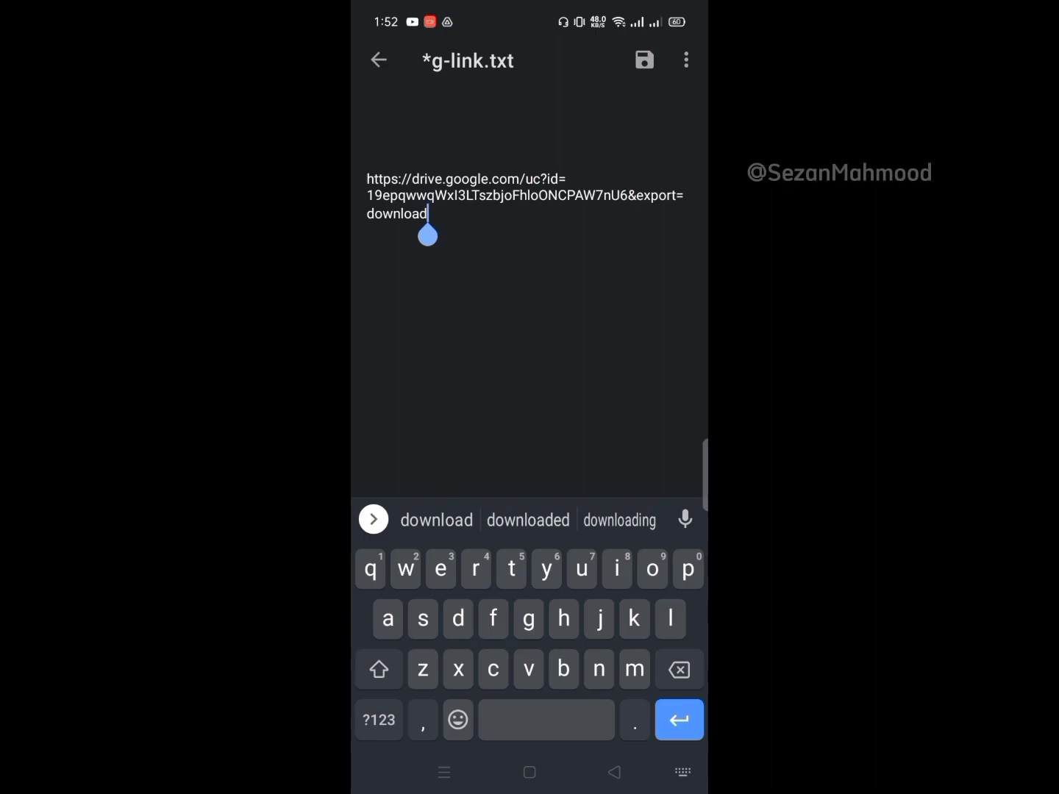
double_click(373, 177)
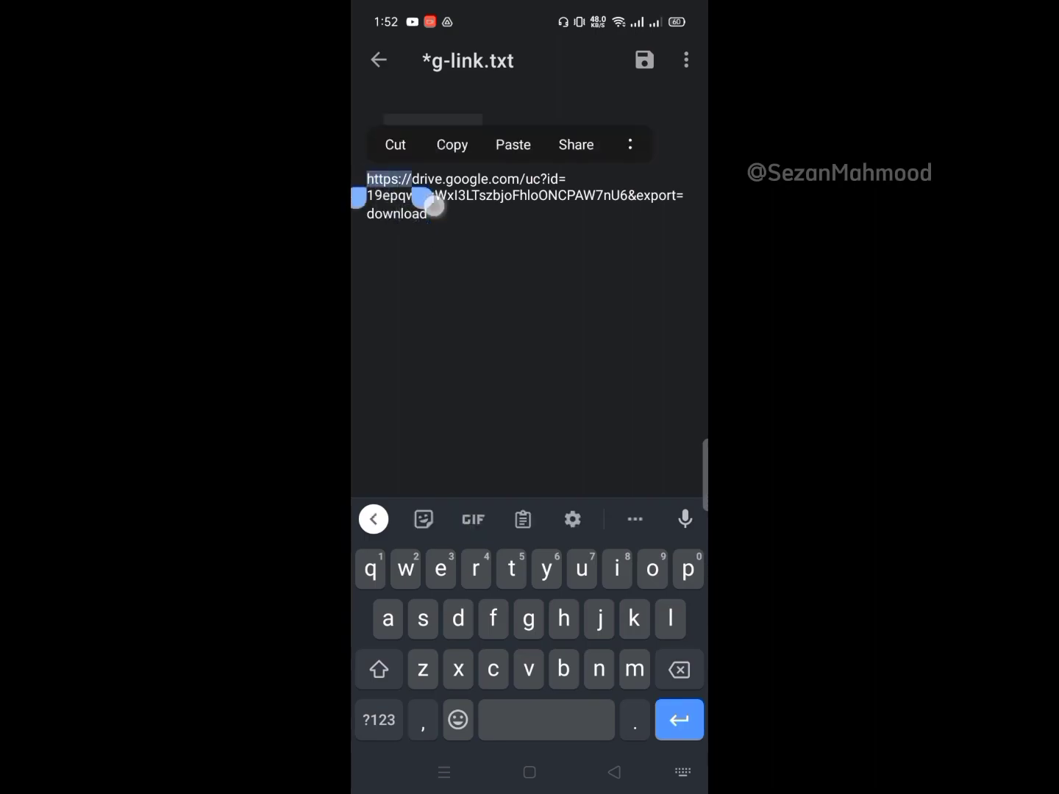
mouse_move(422, 206)
mouse_down()
mouse_move(638, 215)
mouse_move(638, 273)
mouse_up()
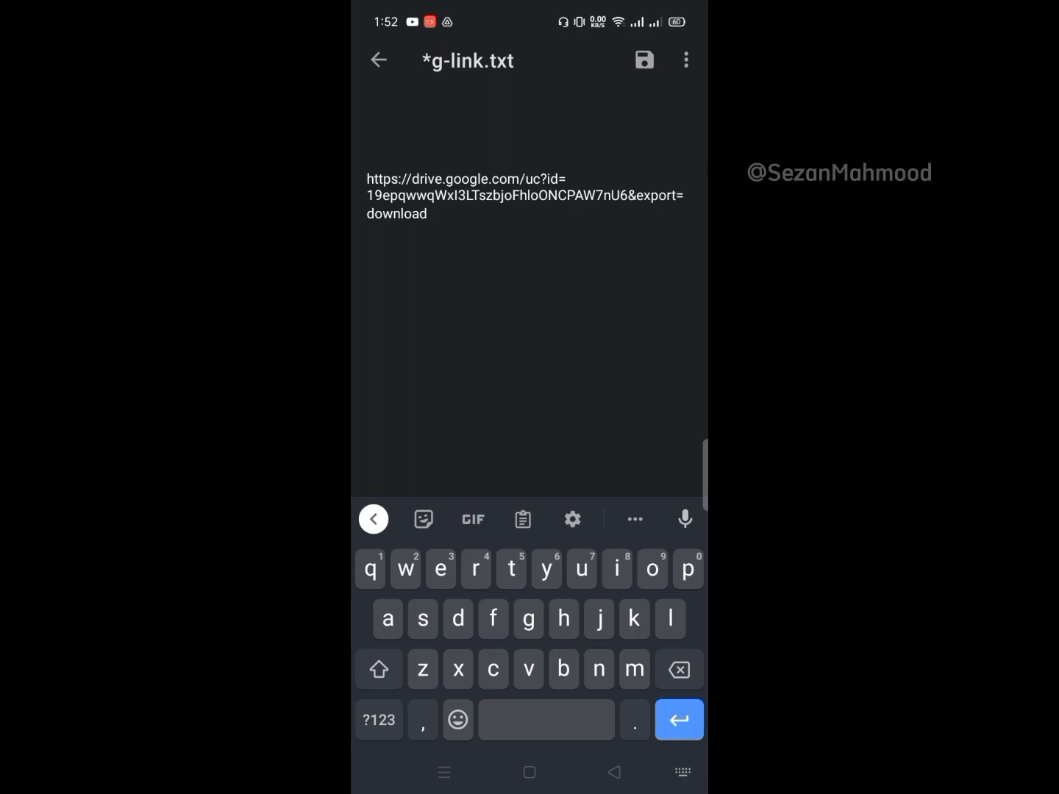
Return to Drive and copy Test.zip's share link again from Manage access
click(445, 772)
mouse_move(431, 414)
mouse_down()
mouse_move(628, 478)
mouse_move(737, 477)
mouse_up()
click(529, 372)
click(614, 771)
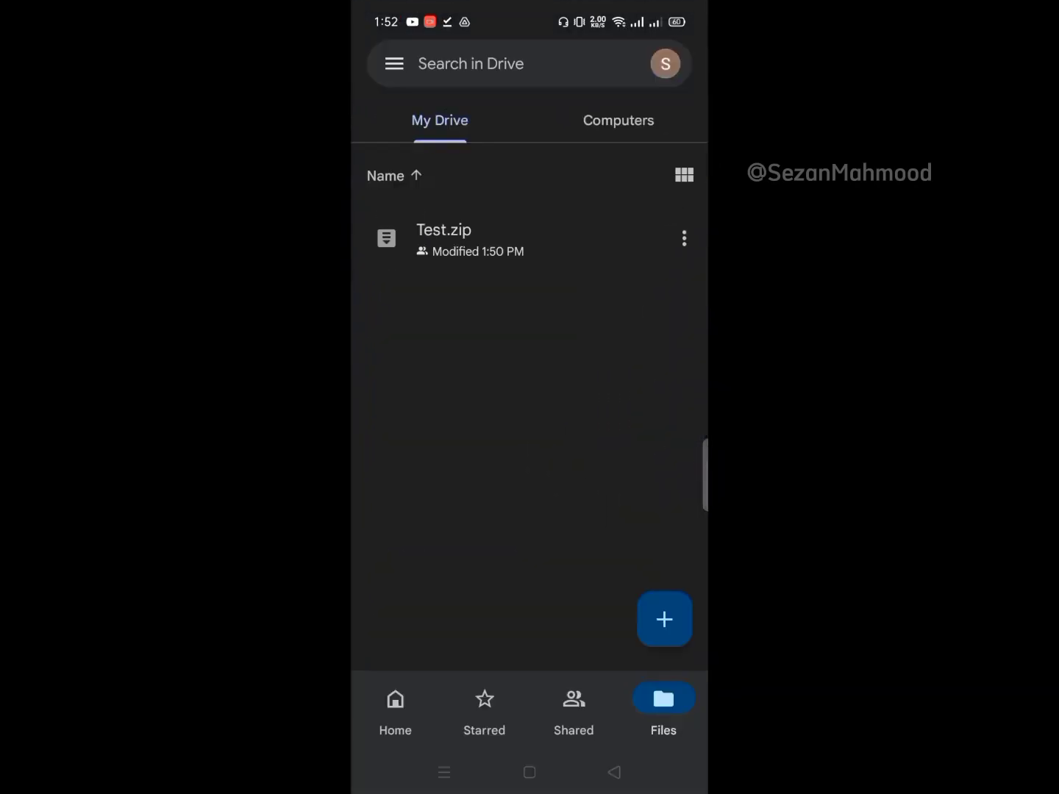
click(683, 238)
click(636, 315)
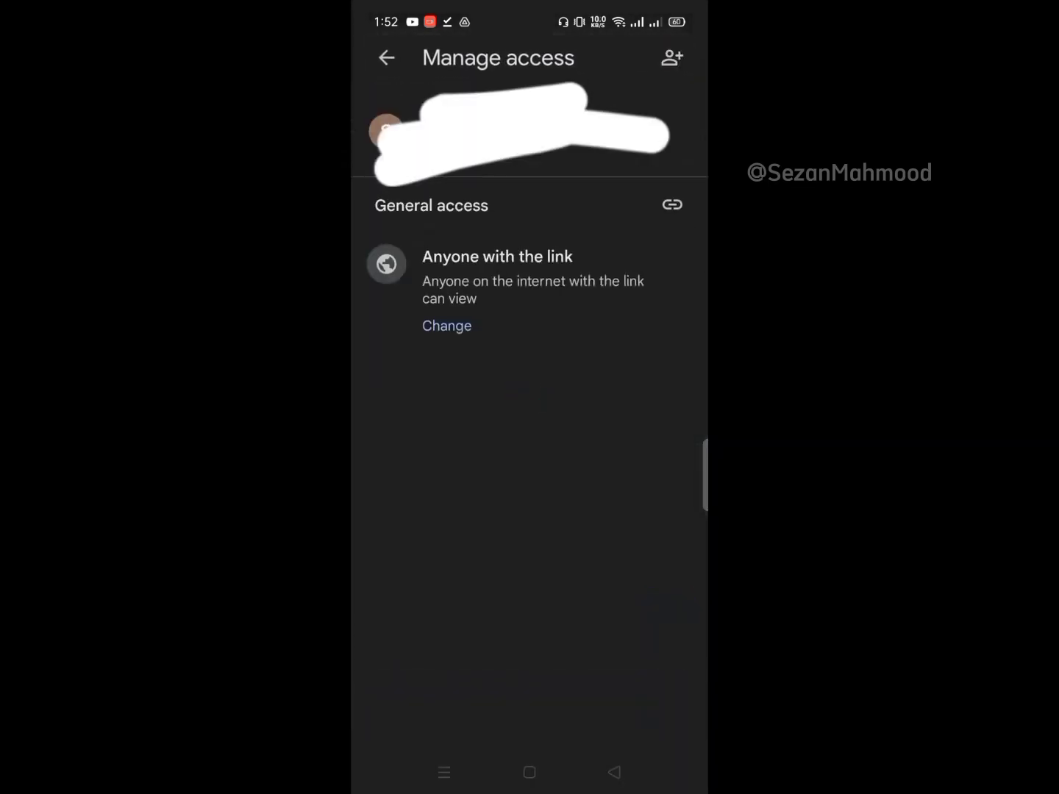
click(653, 278)
click(672, 57)
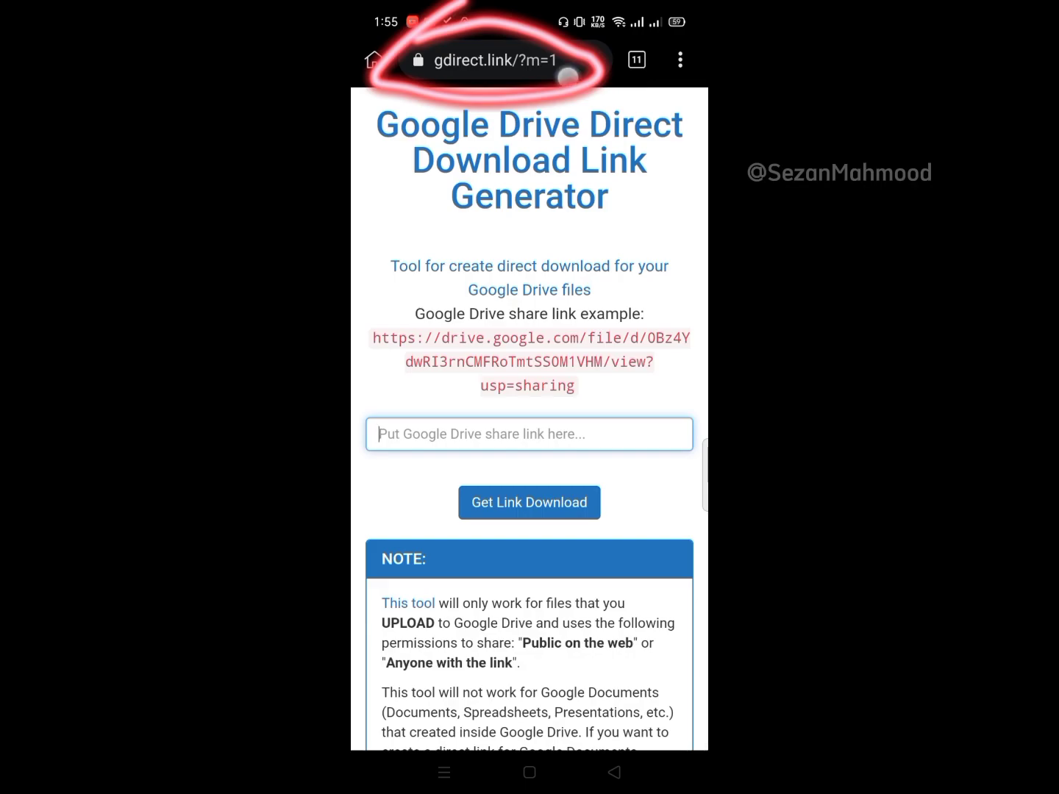
Check the full web address of the gdirect.link page
click(571, 62)
click(683, 115)
key(Return)
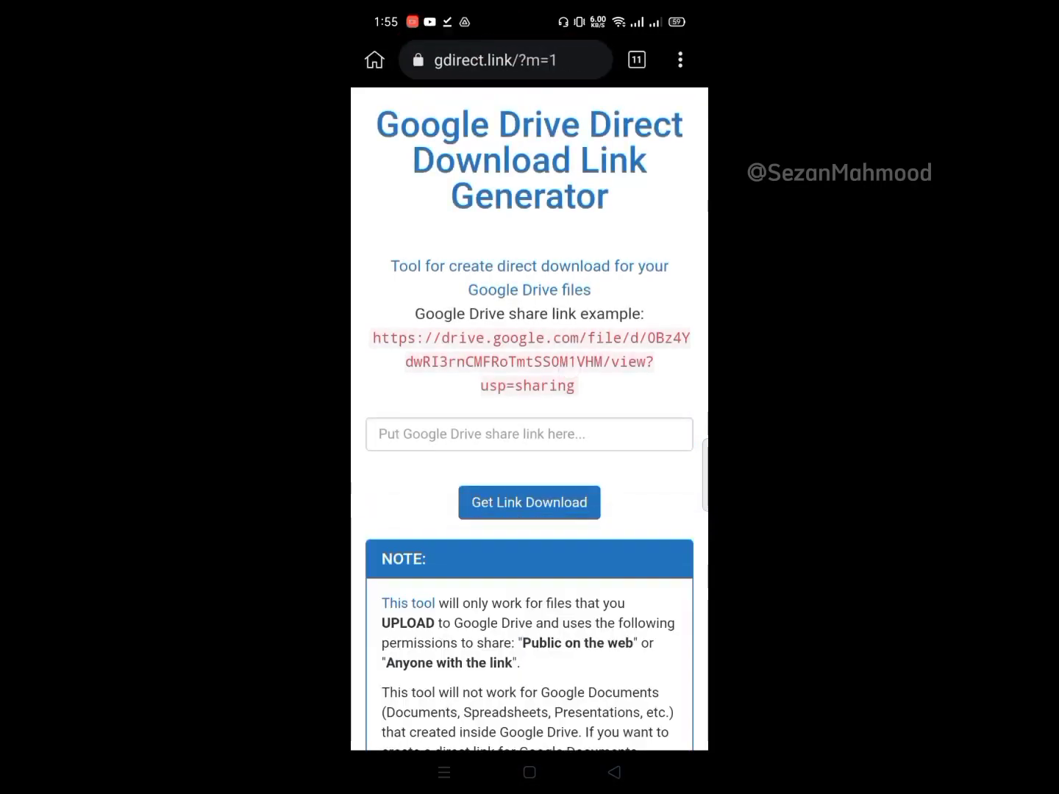
Paste the Drive share link, generate the direct download link, and copy it
click(595, 439)
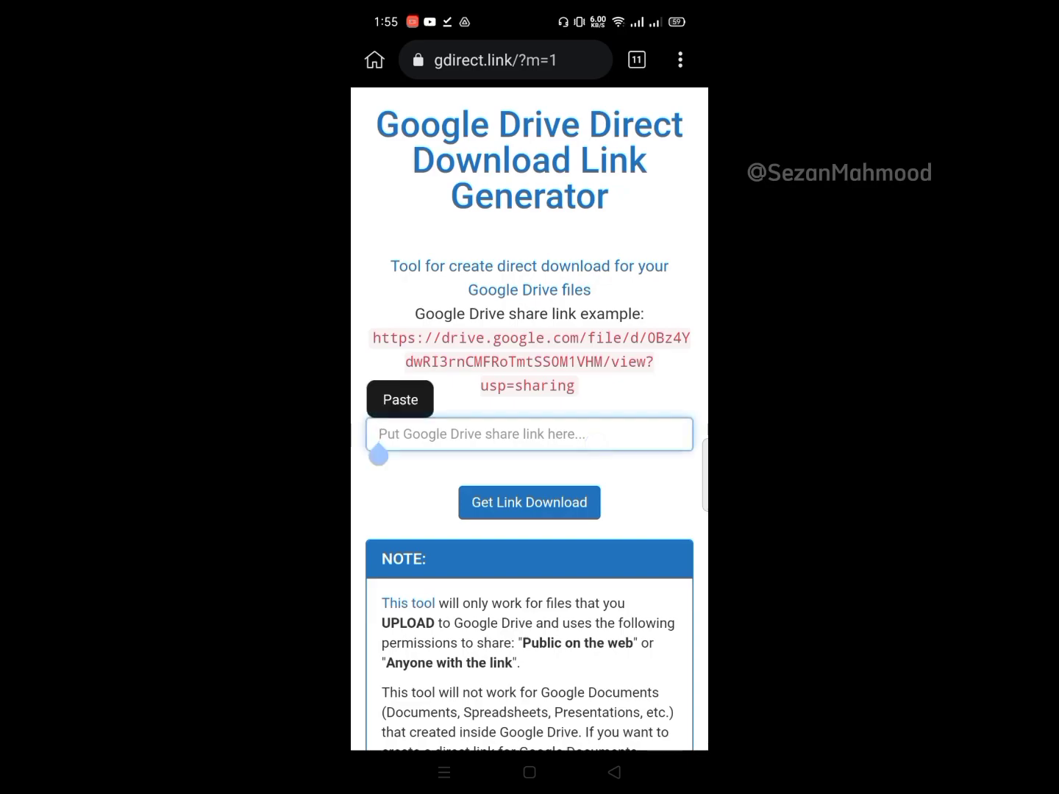
click(400, 399)
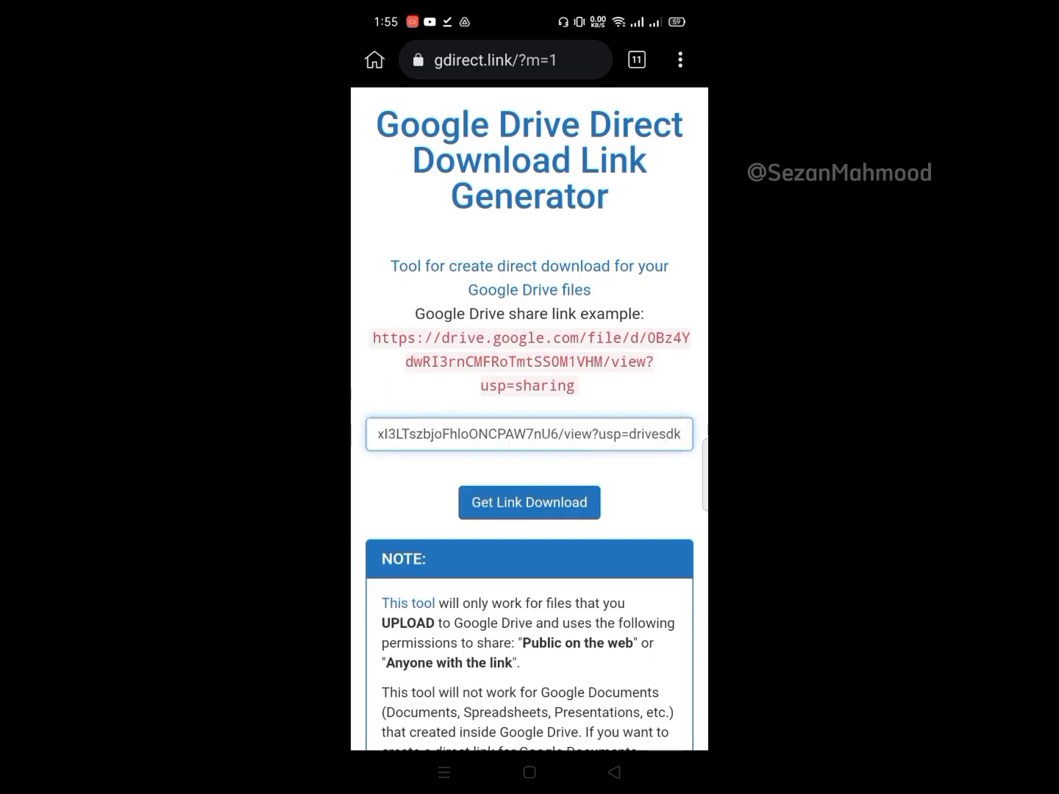
click(563, 503)
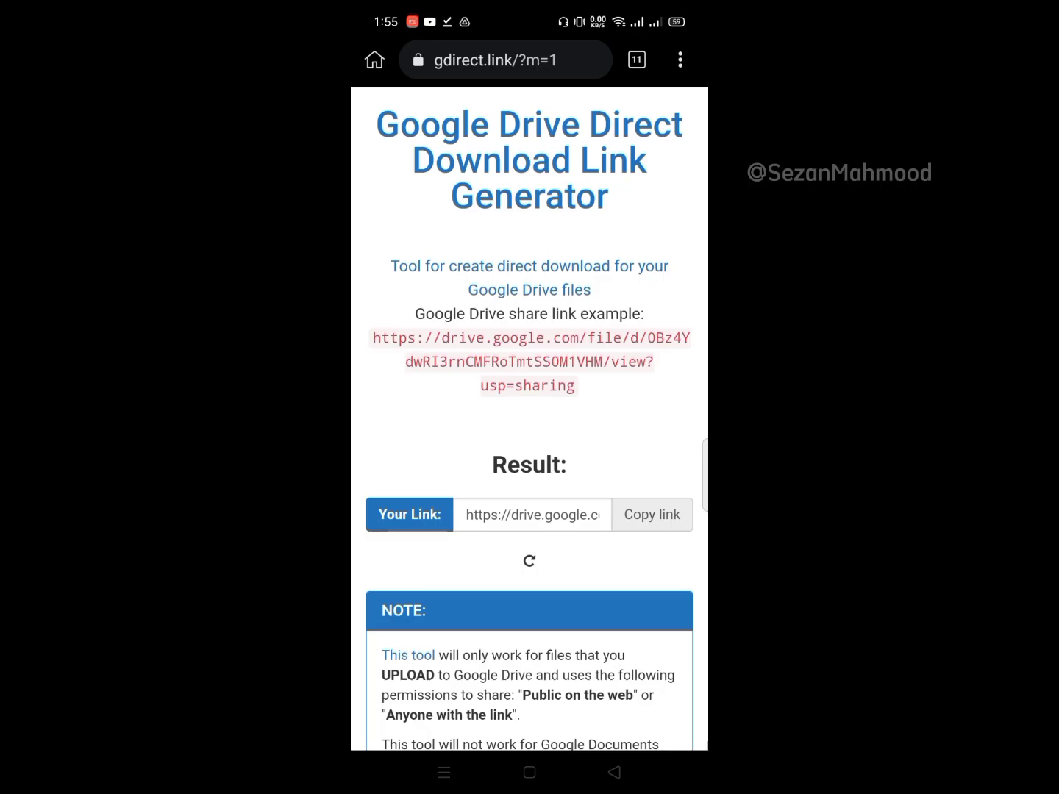
click(652, 514)
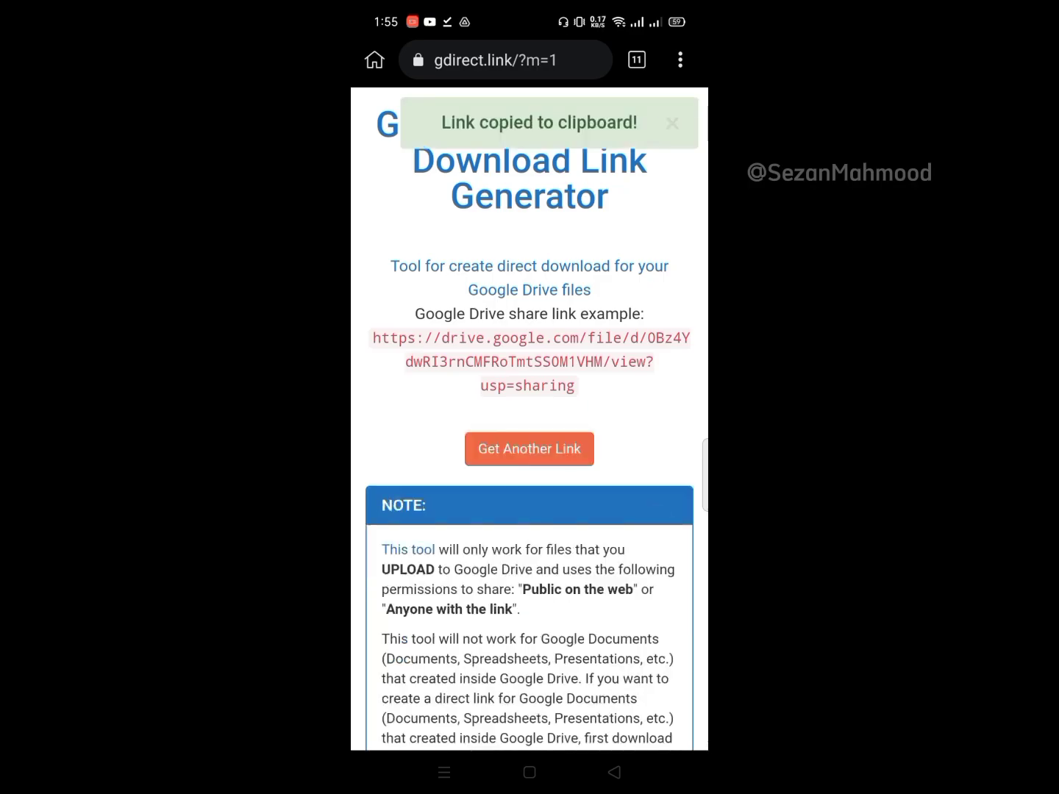
Paste the generated direct link into Chrome's address bar and save Test.zip
click(577, 63)
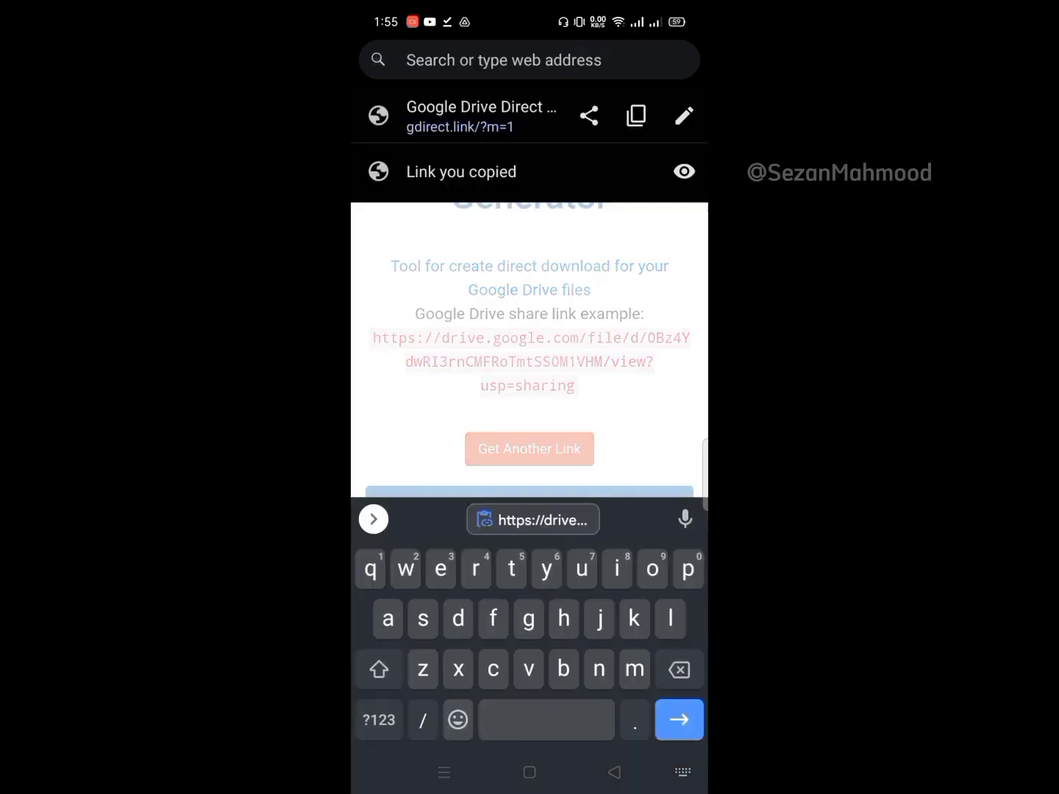
click(533, 519)
key(Return)
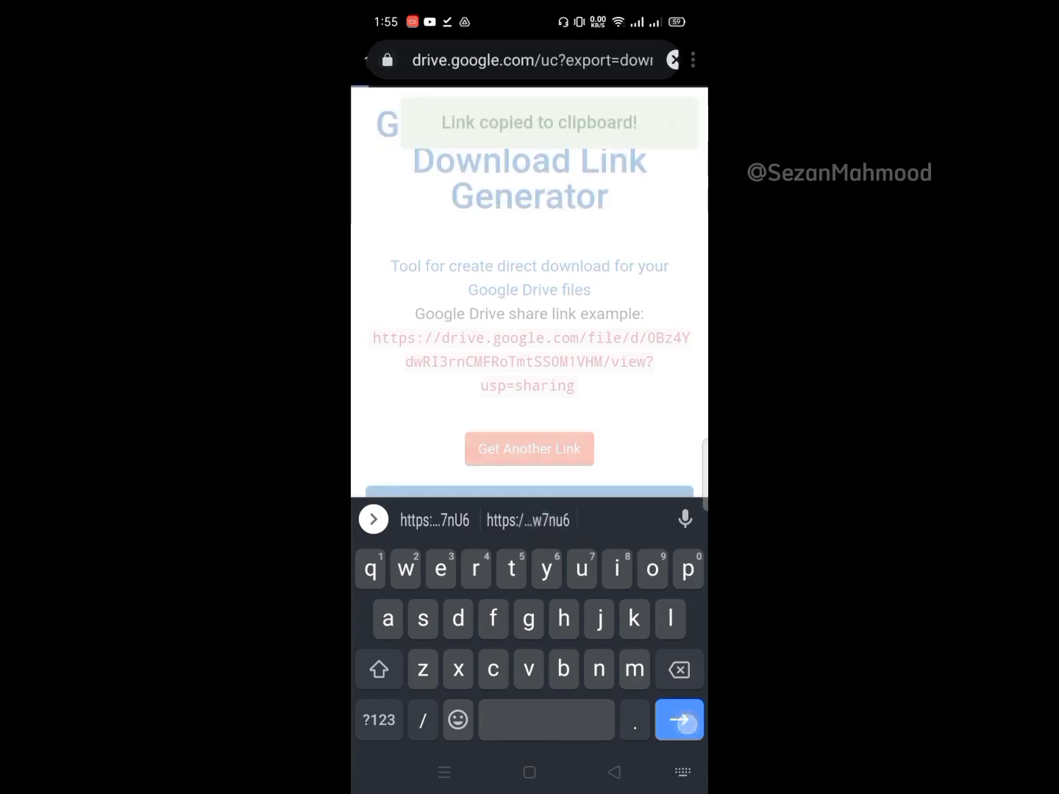
click(650, 497)
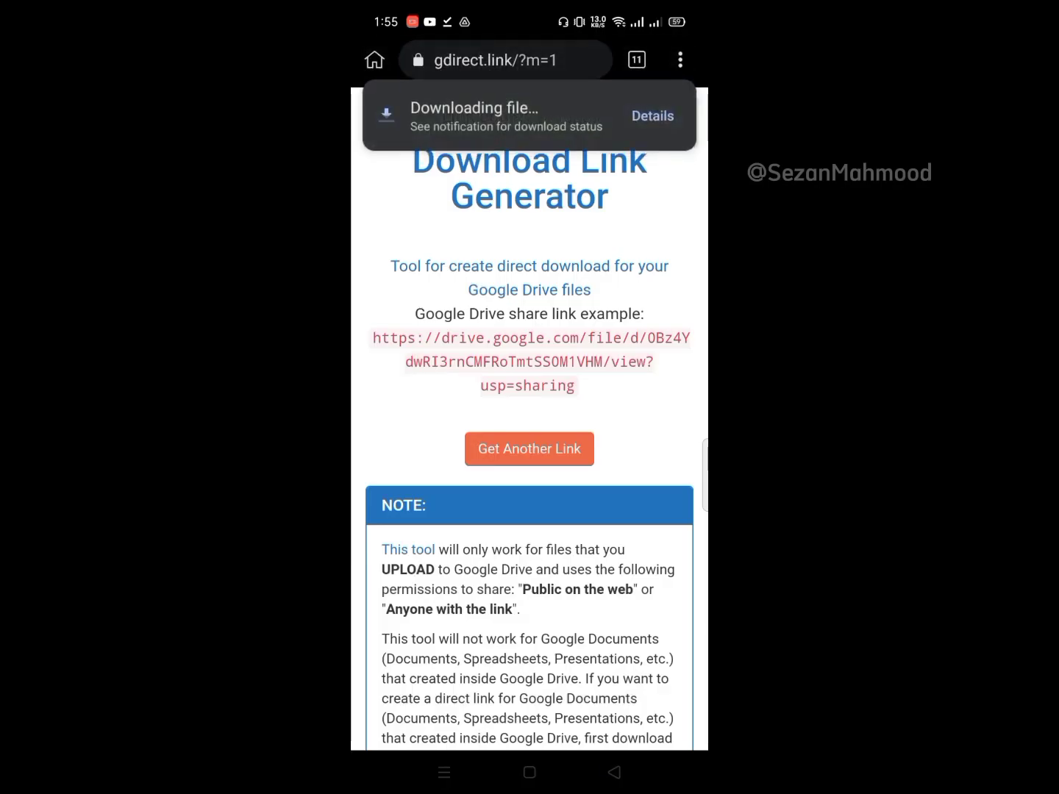